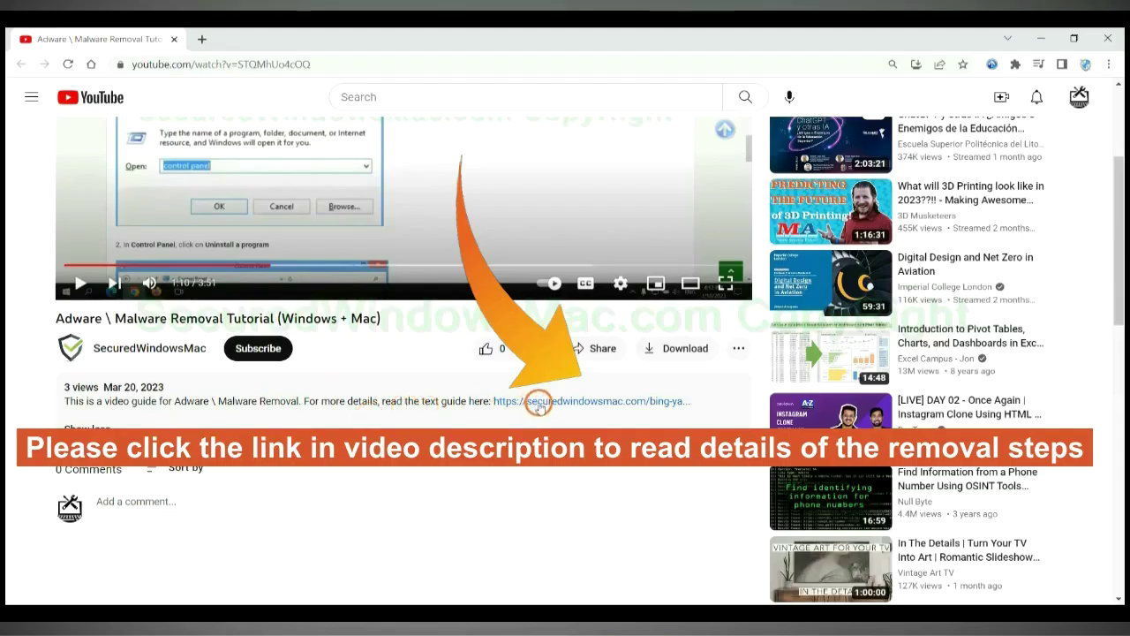
# Open the removal guide and scroll to its Instant Automatic Removal section.
pyautogui.click(538, 403)
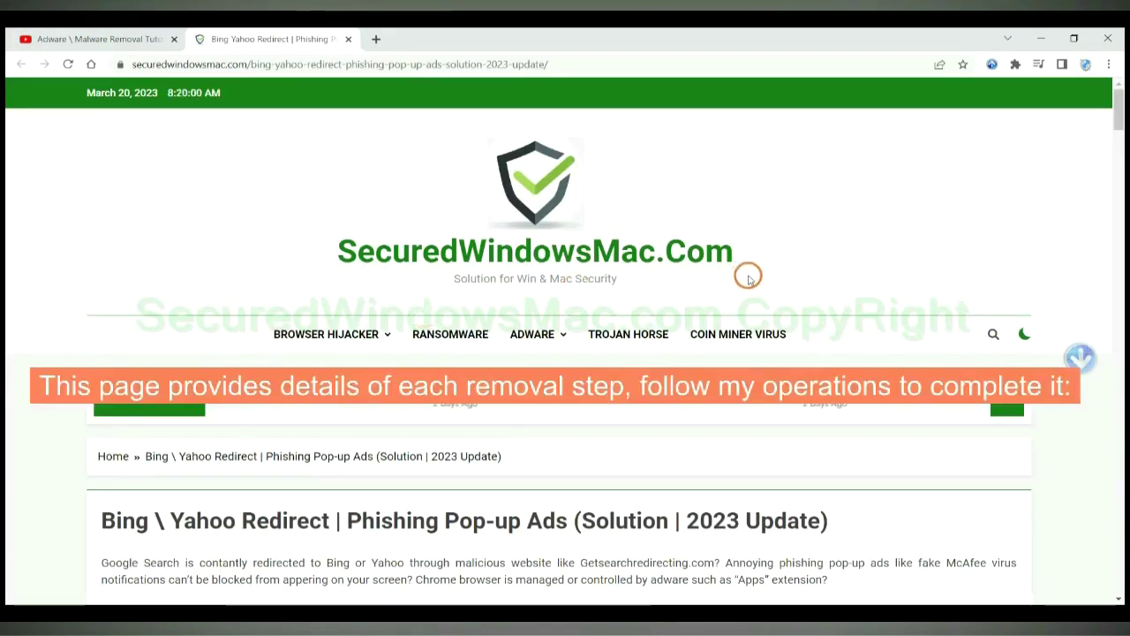
pyautogui.scroll(-12, 800, 264)
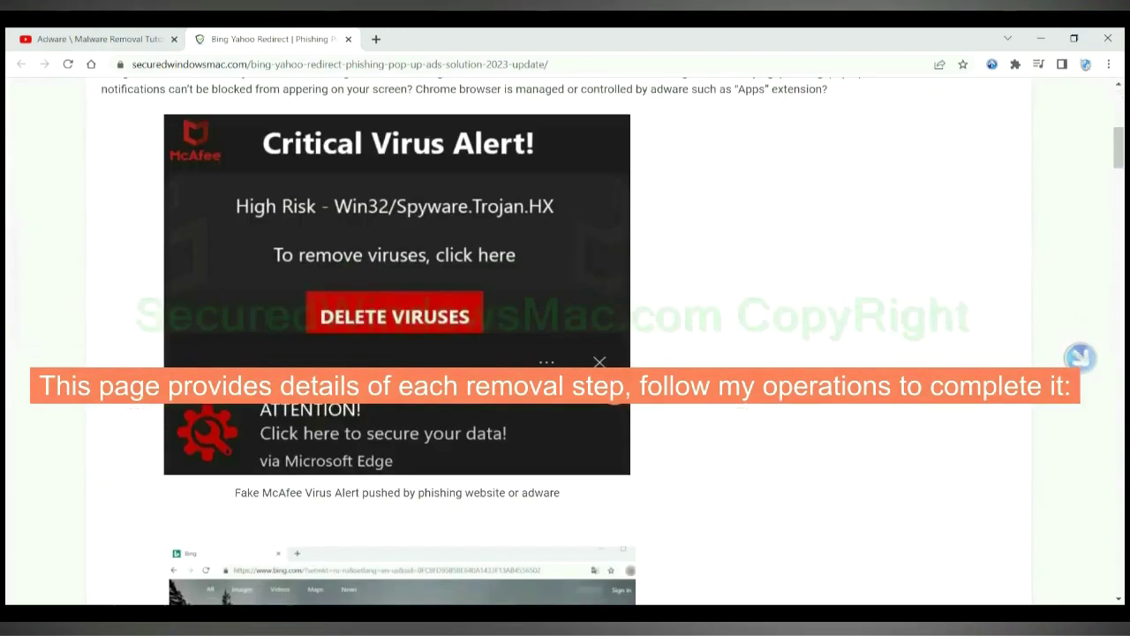
pyautogui.scroll(-5, 613, 391)
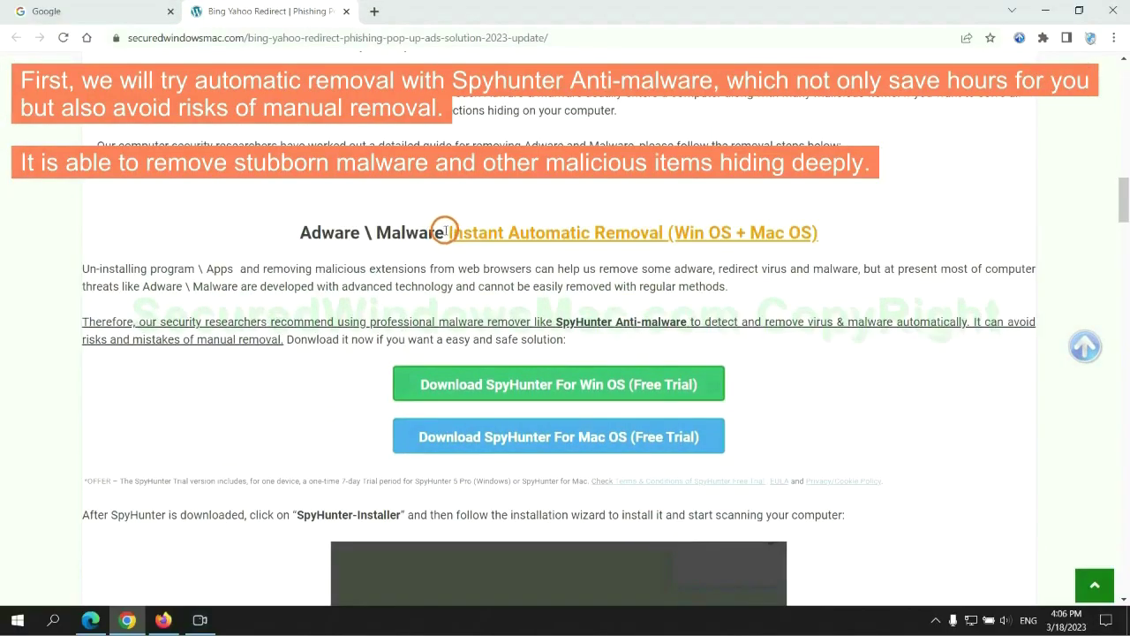
pyautogui.moveTo(447, 232); pyautogui.dragTo(663, 232)
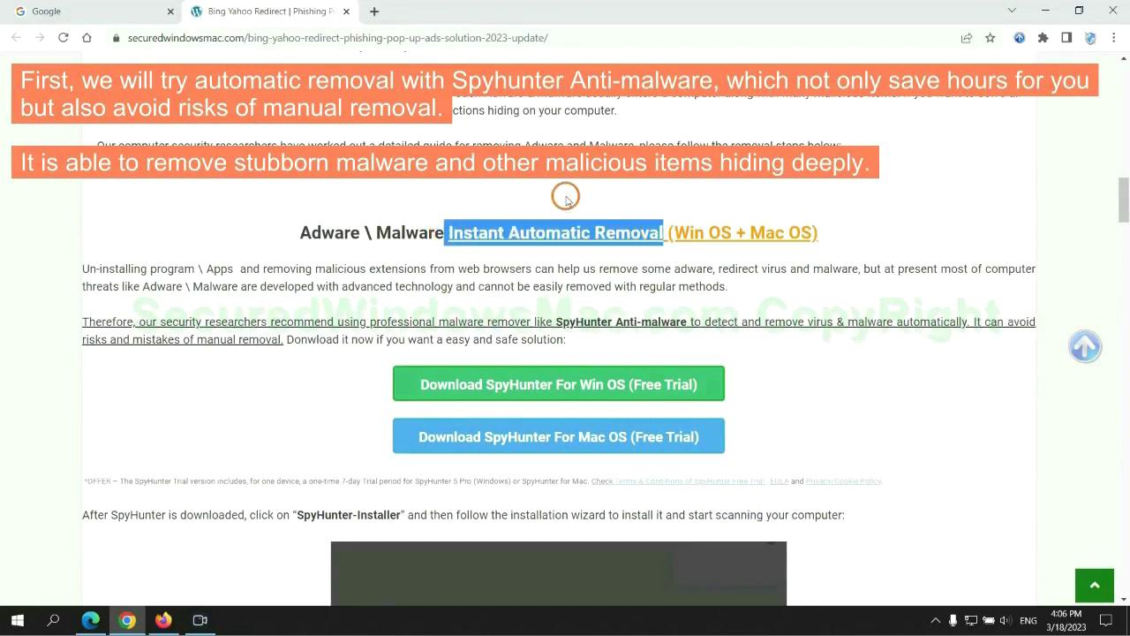
pyautogui.click(642, 244)
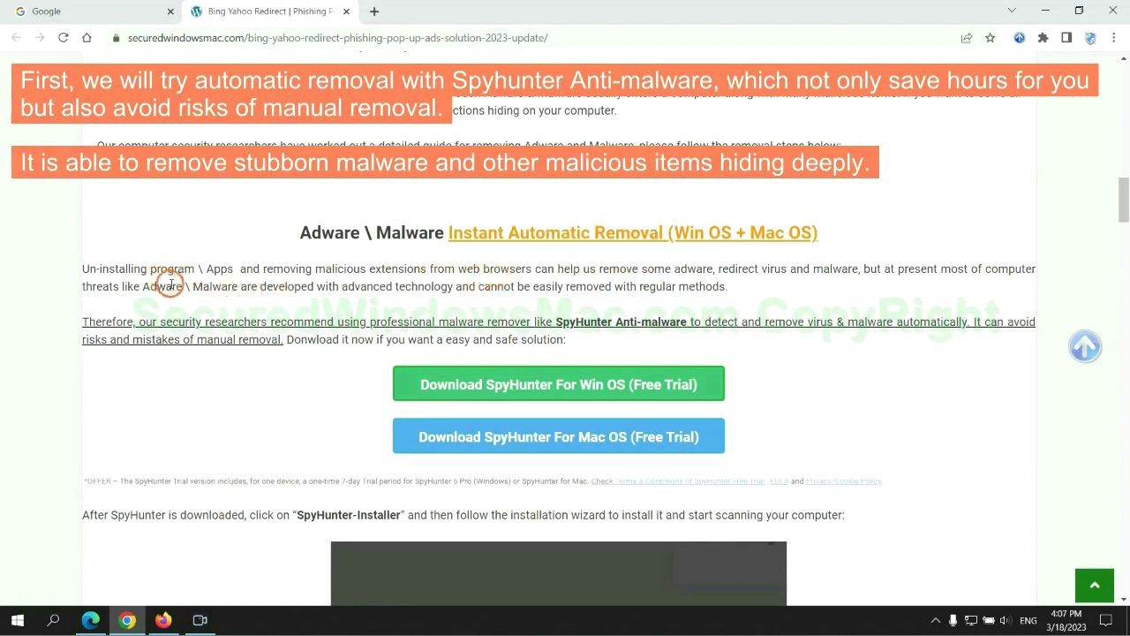
# Download the SpyHunter installer for Windows and keep it despite the warning.
pyautogui.scroll(-1, 556, 318)
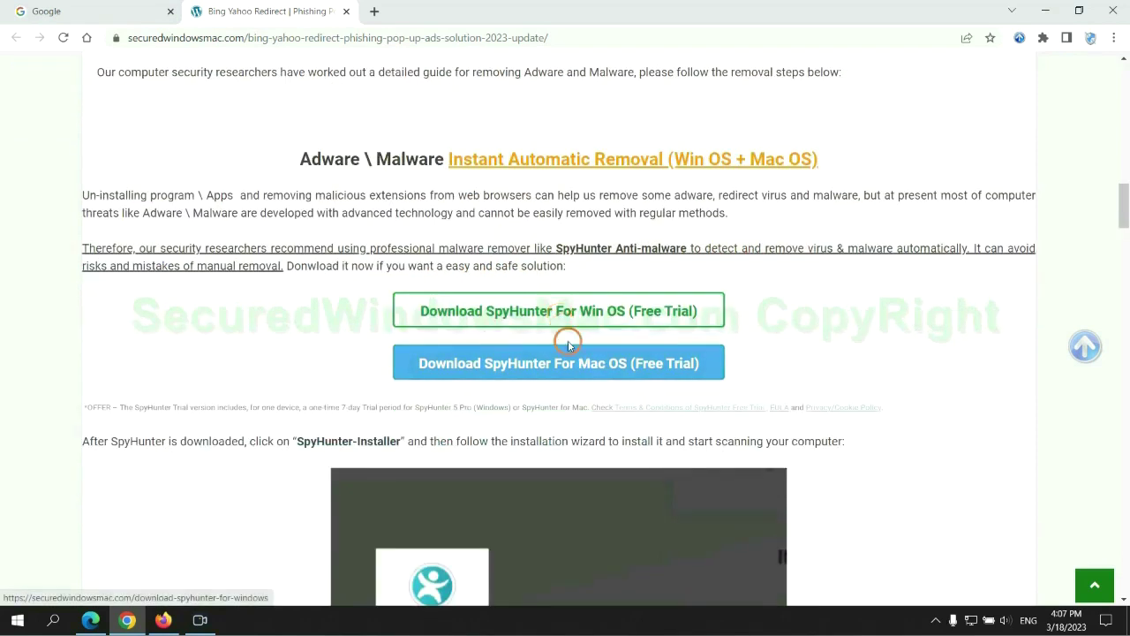
pyautogui.scroll(-2, 571, 356)
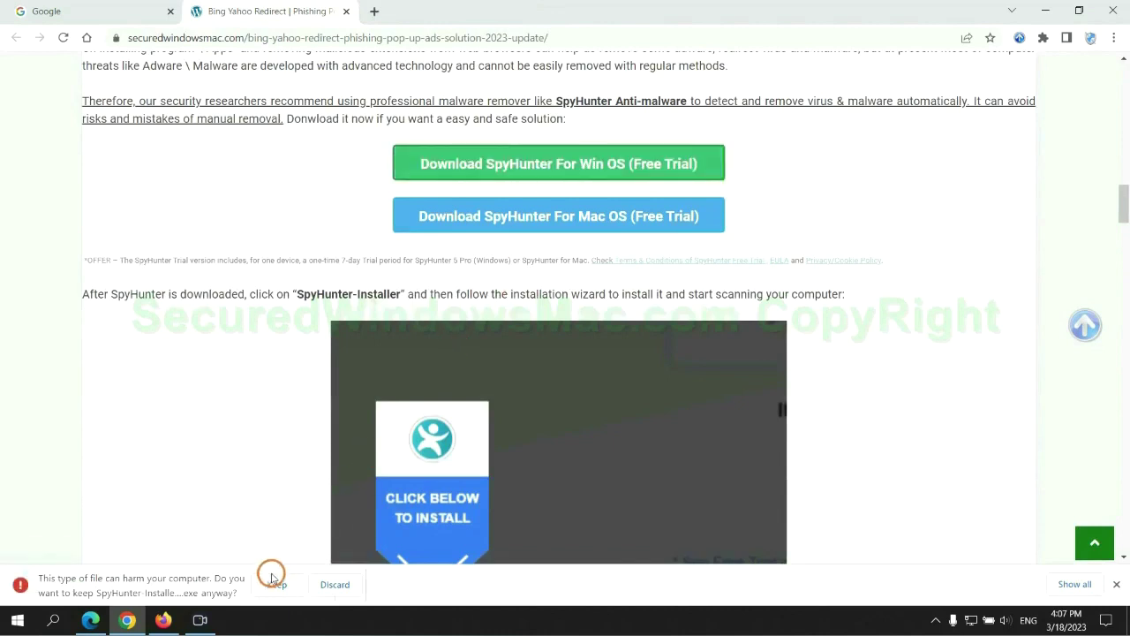
pyautogui.click(277, 583)
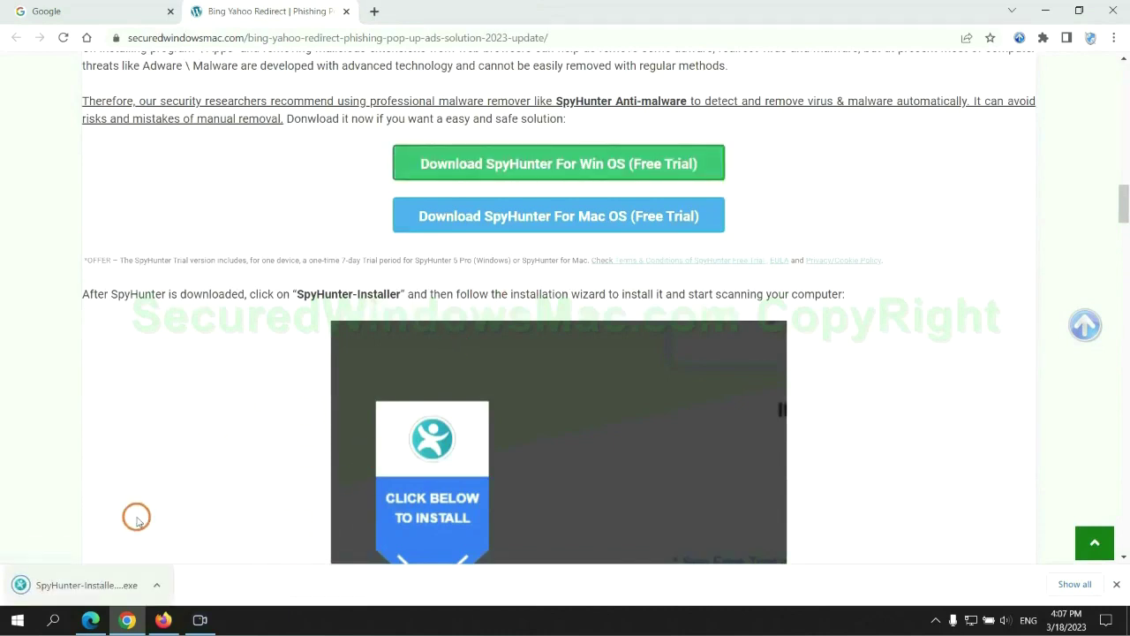
# Launch the SpyHunter installer and start its FREE Trial (7-Days).
pyautogui.click(109, 586)
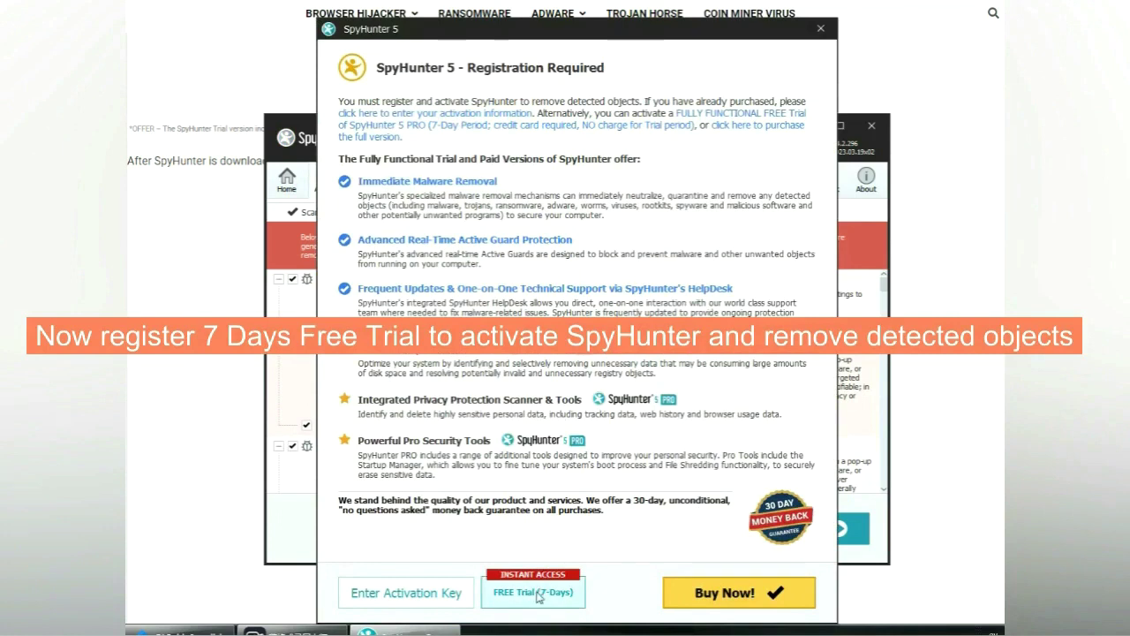
pyautogui.click(534, 593)
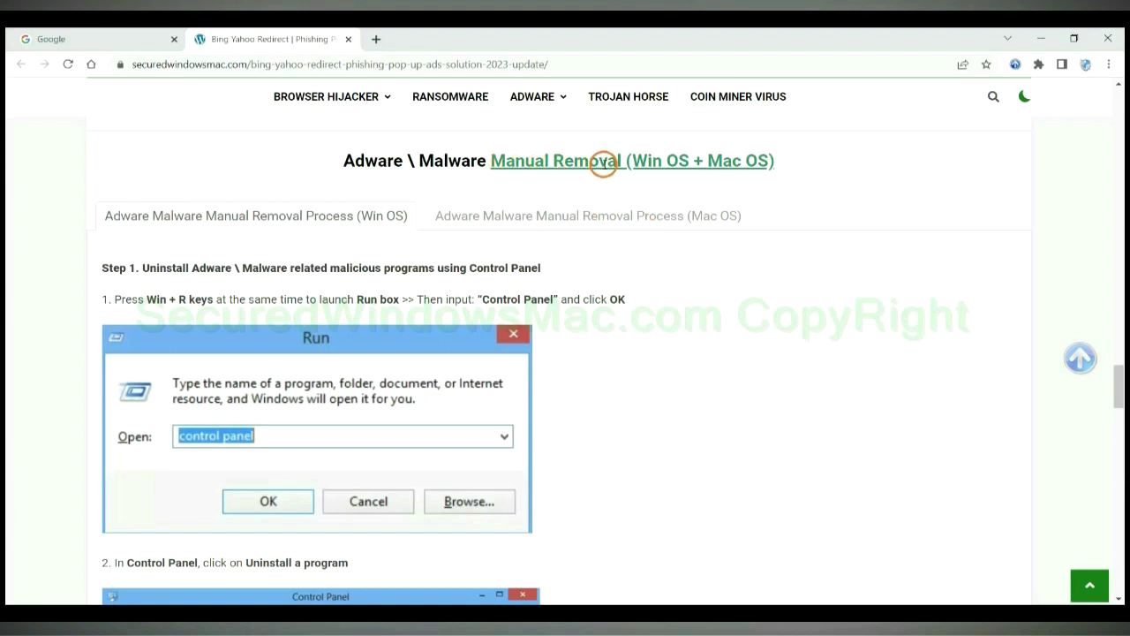
# View the Mac OS tab of the guide's manual removal steps.
pyautogui.moveTo(630, 163); pyautogui.dragTo(692, 163)
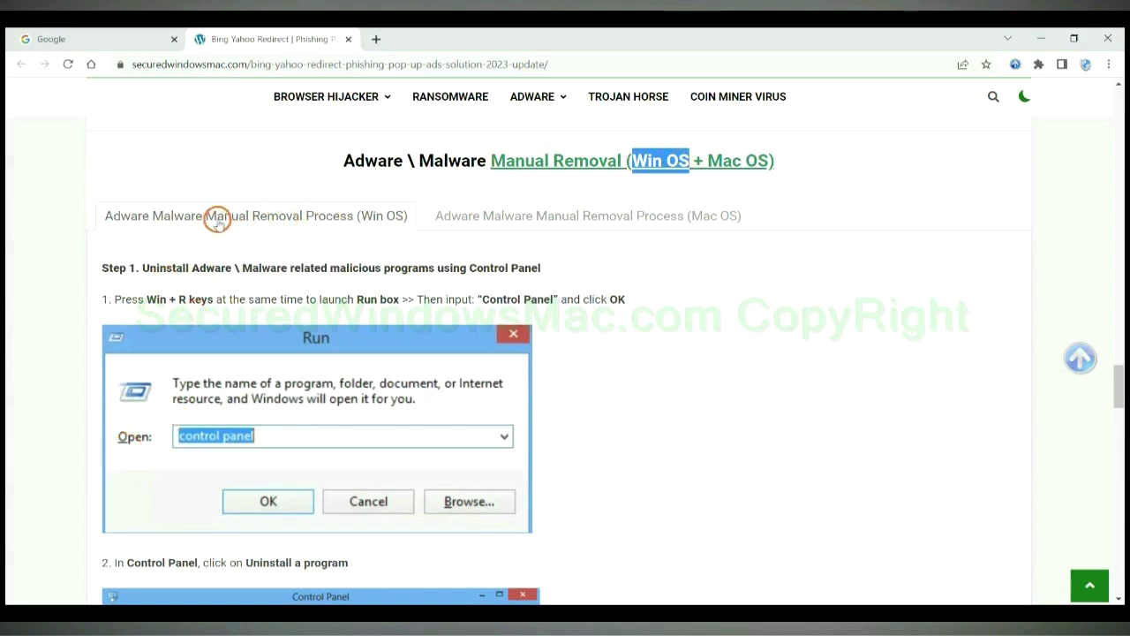
pyautogui.moveTo(706, 159); pyautogui.dragTo(754, 160)
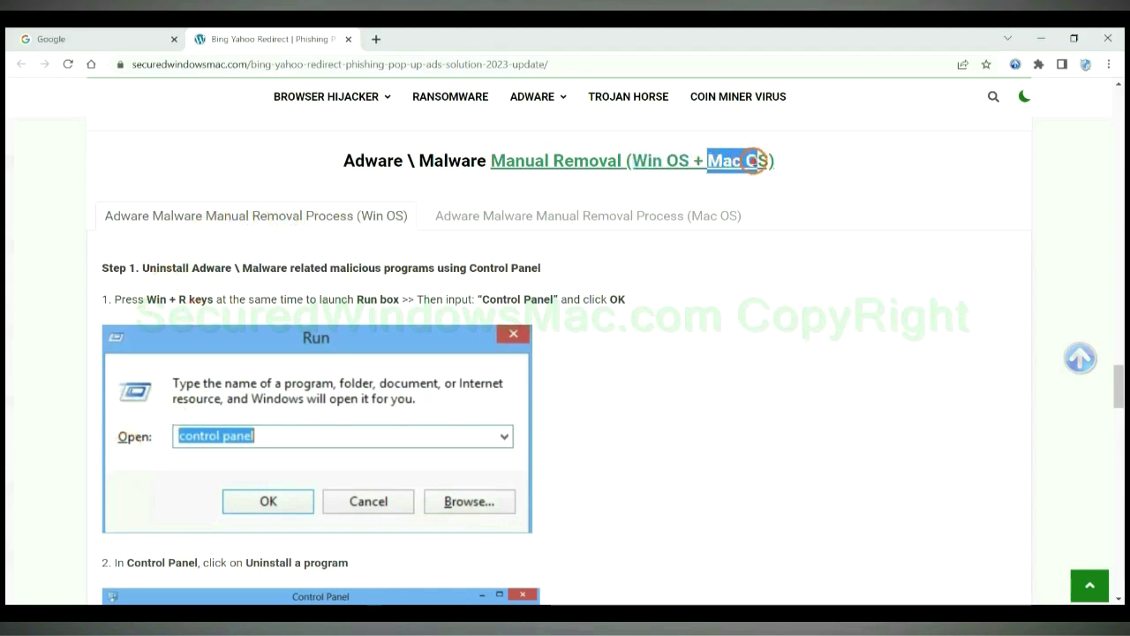
pyautogui.click(577, 215)
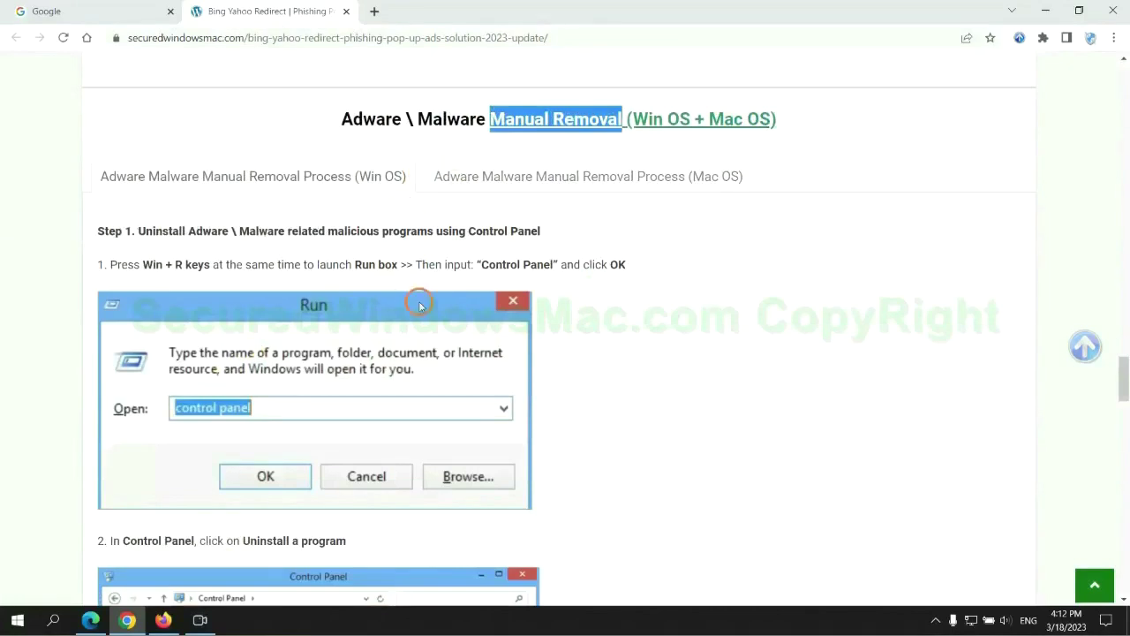
# Scroll to Win OS Step 1 on uninstalling programs through Control Panel.
pyautogui.scroll(1, 419, 305)
pyautogui.scroll(1, 421, 311)
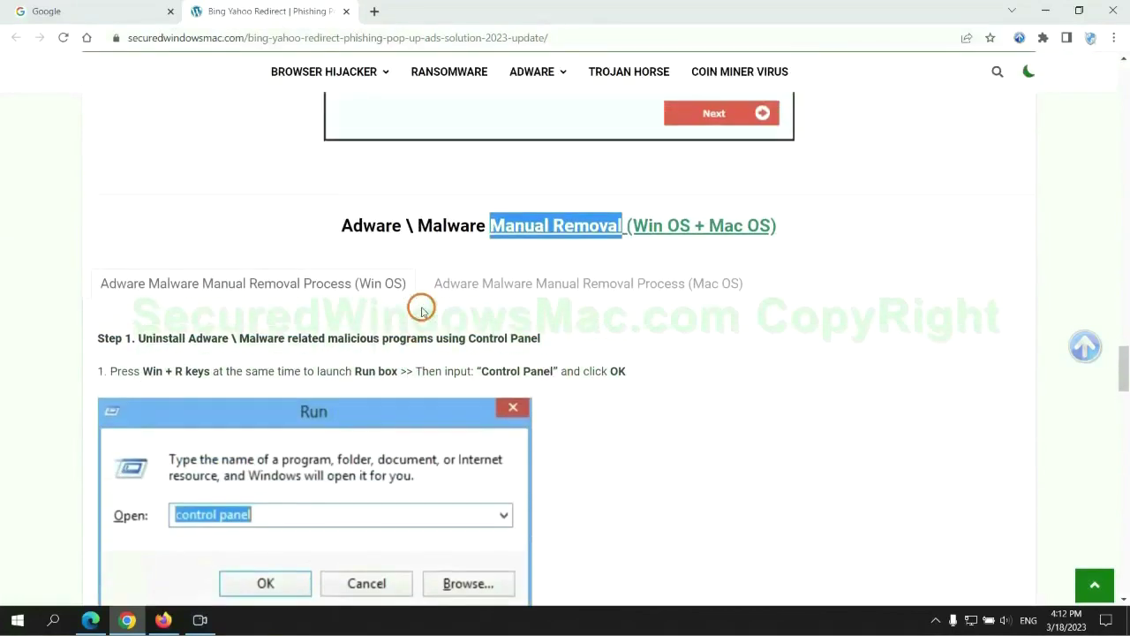
pyautogui.scroll(-2, 366, 292)
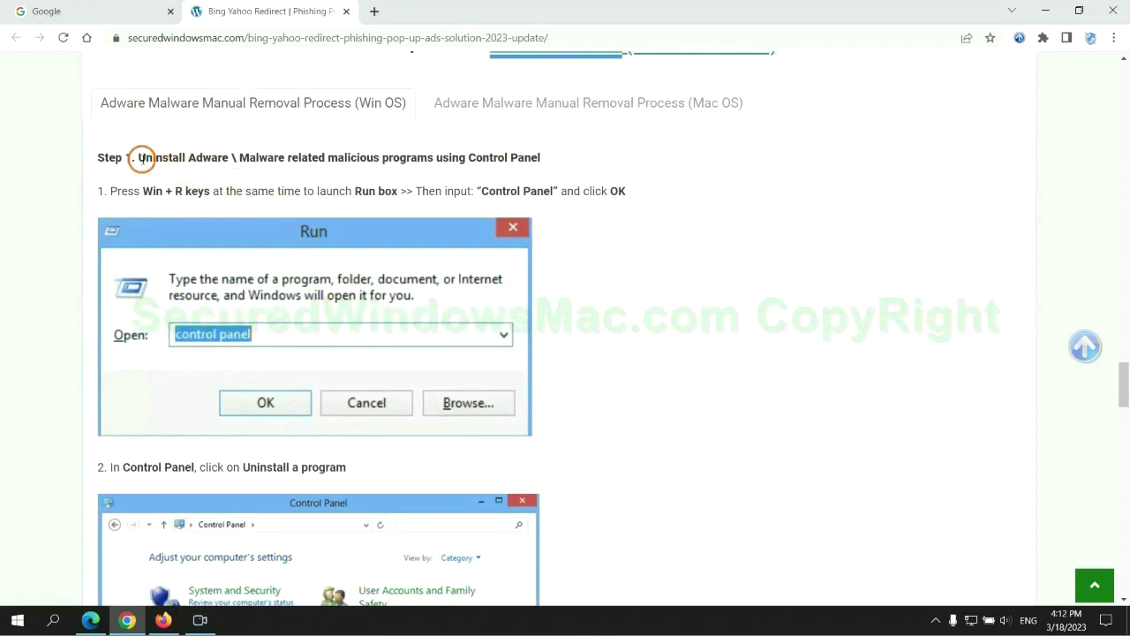
pyautogui.moveTo(148, 158); pyautogui.dragTo(428, 162)
pyautogui.click(751, 231)
pyautogui.scroll(-2, 702, 230)
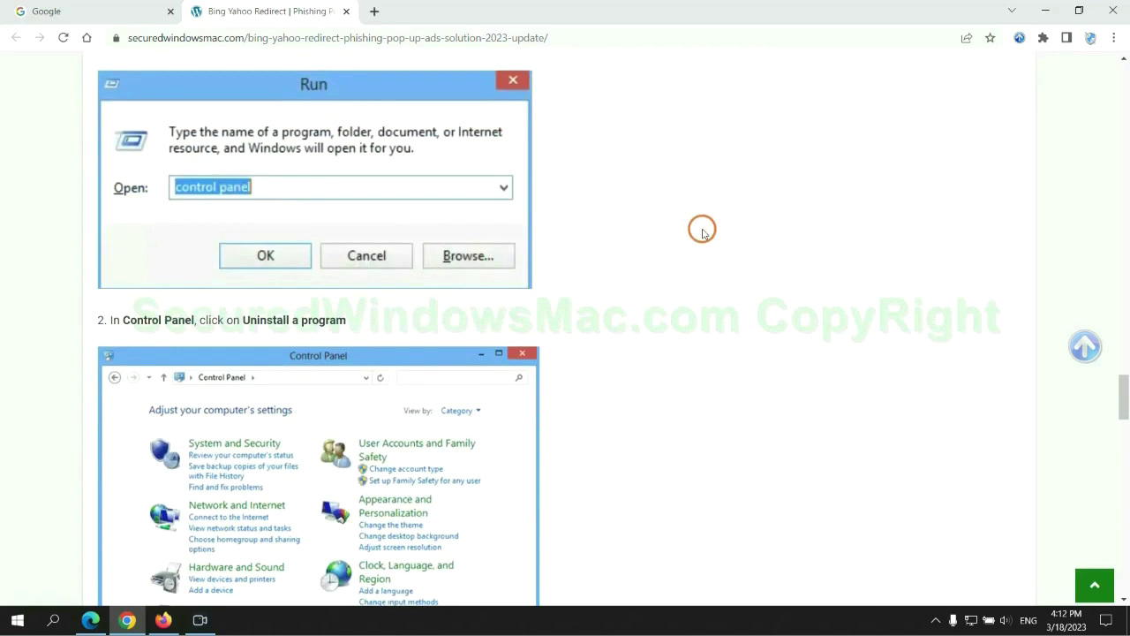
pyautogui.press('super+r')
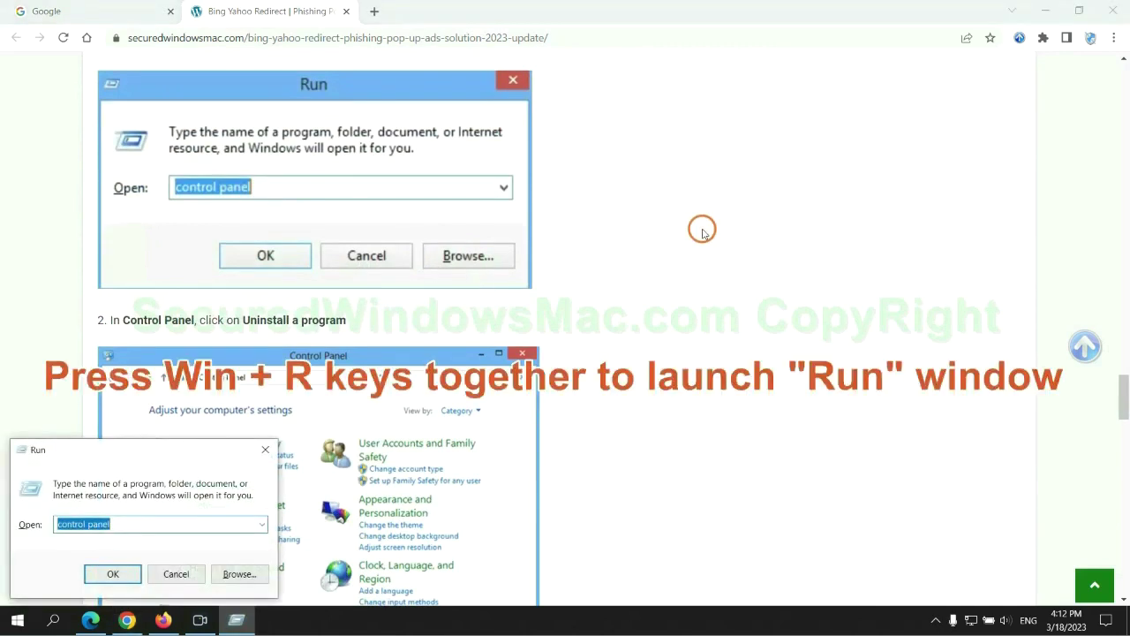
pyautogui.write('control')
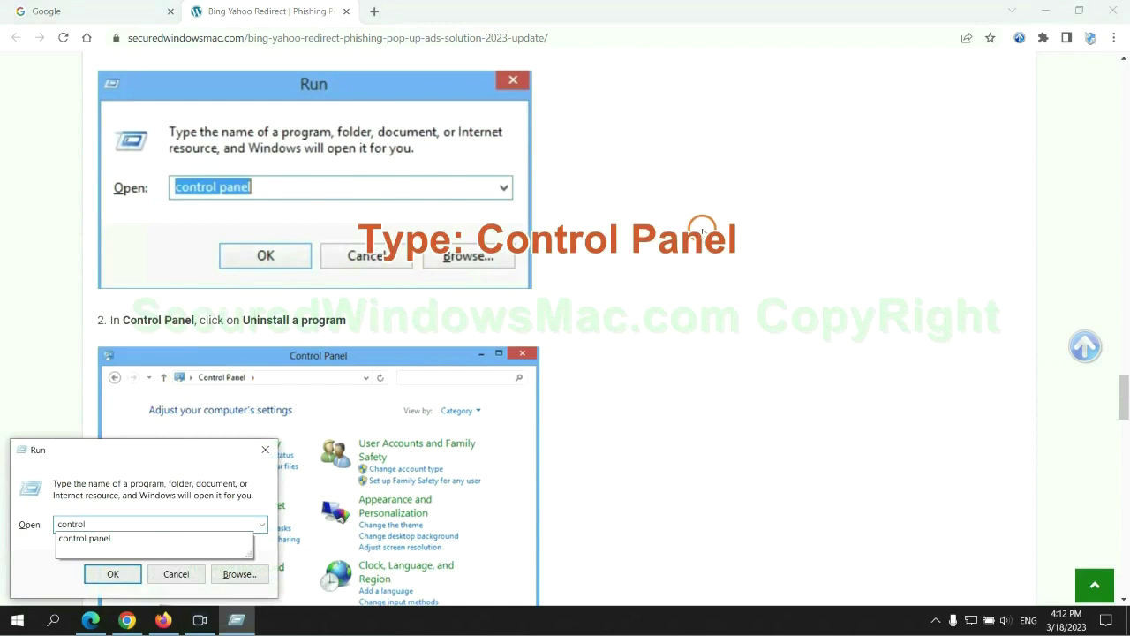
pyautogui.write(' panel')
pyautogui.press('Return')
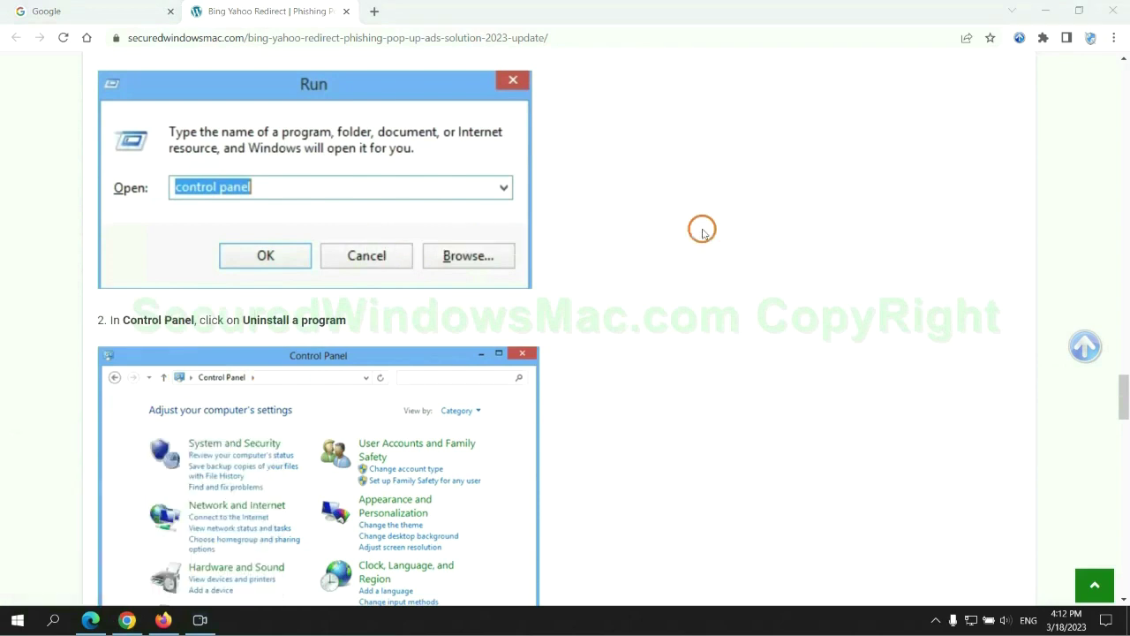
pyautogui.click(449, 310)
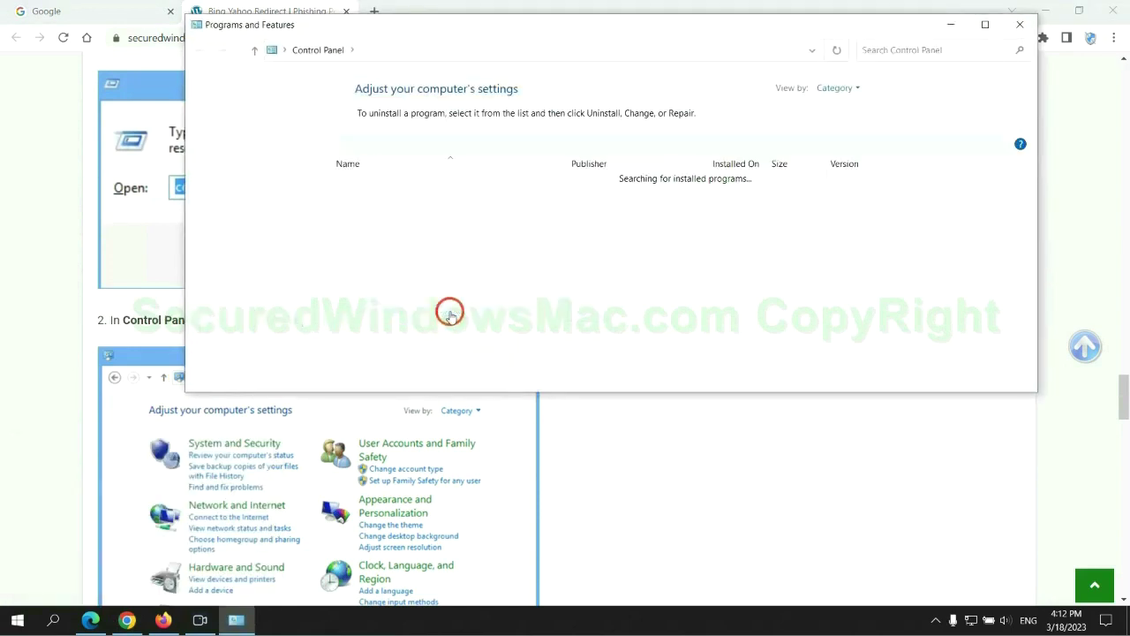
pyautogui.rightClick(363, 210)
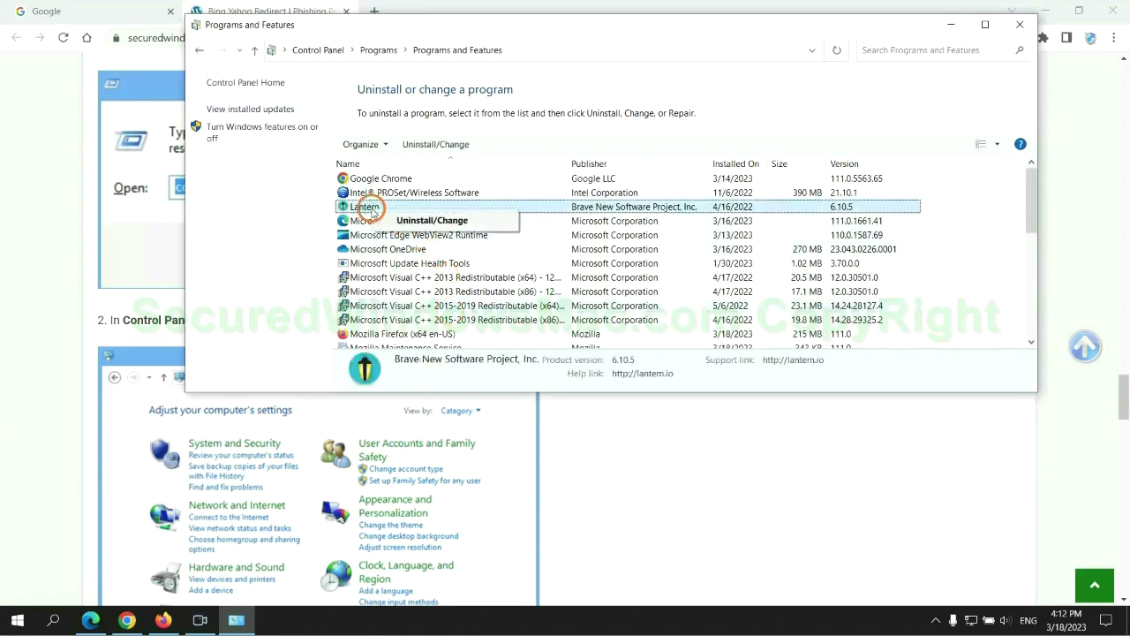
pyautogui.click(1020, 24)
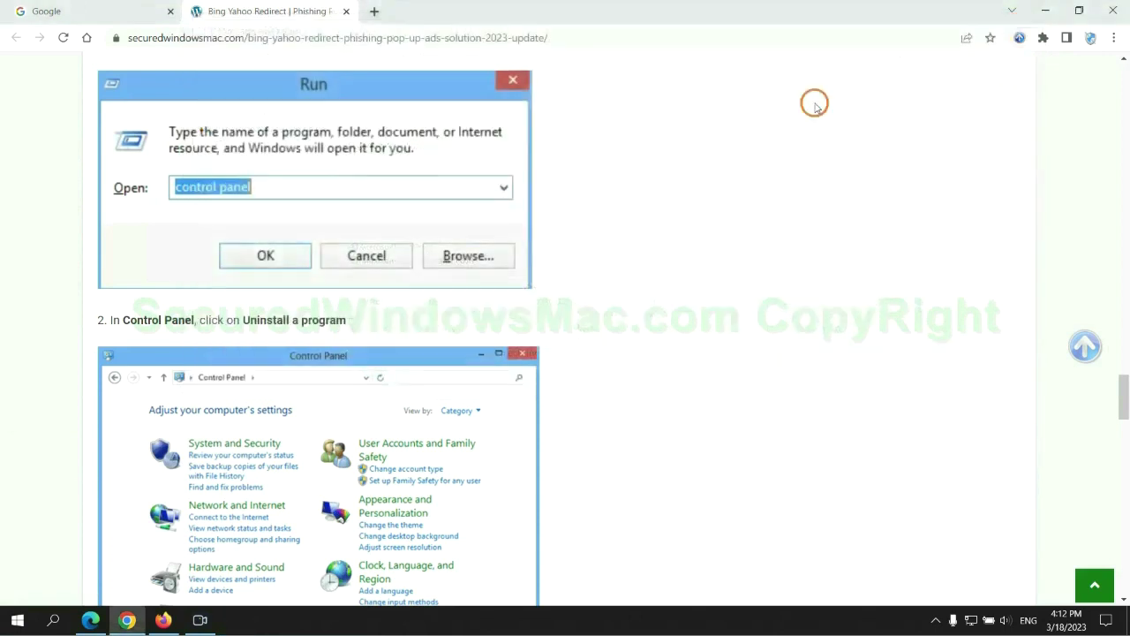
# Read the guide's Step 2 instructions on removing the malicious extension.
pyautogui.scroll(-6, 332, 378)
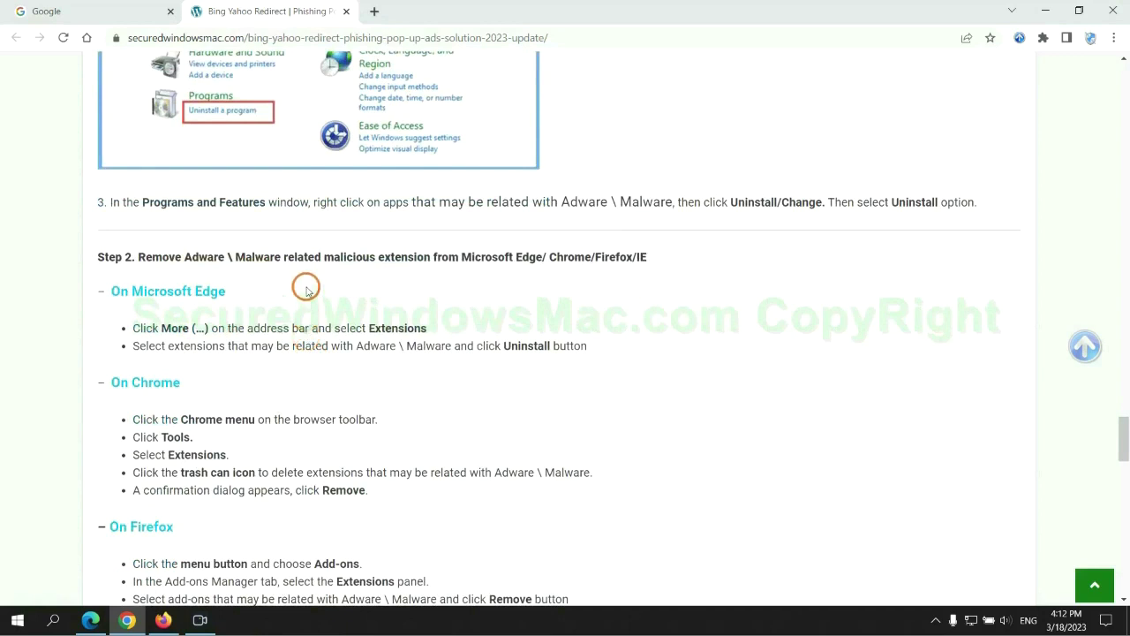
pyautogui.moveTo(320, 257); pyautogui.dragTo(431, 257)
pyautogui.click(451, 281)
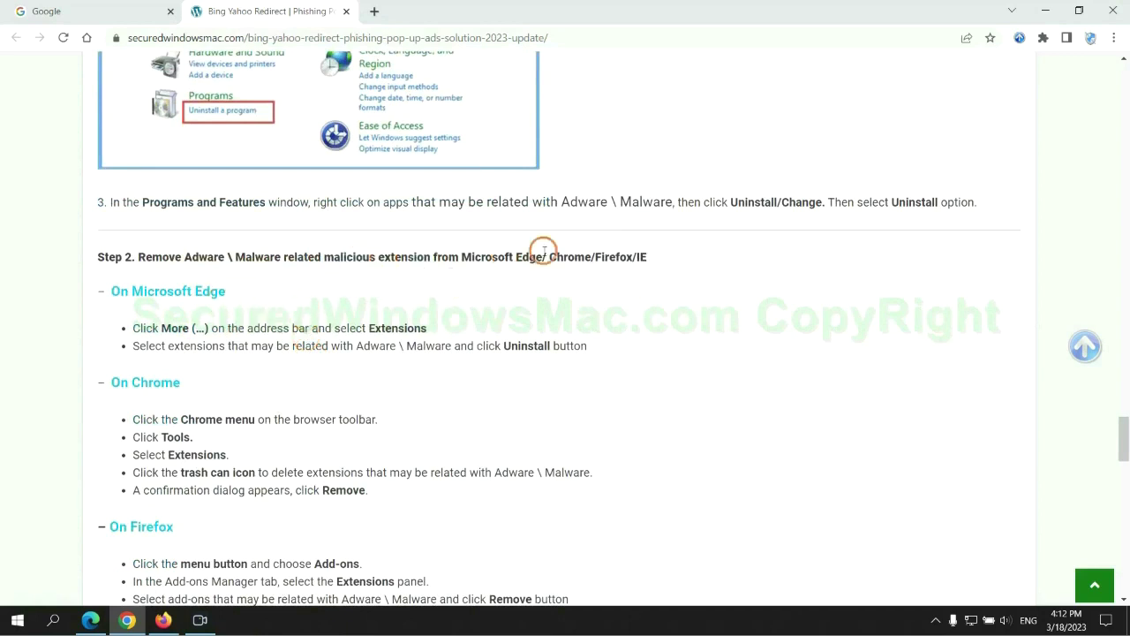
# Remove the McAfee WebAdvisor extension from Edge and close the extensions page.
pyautogui.click(92, 618)
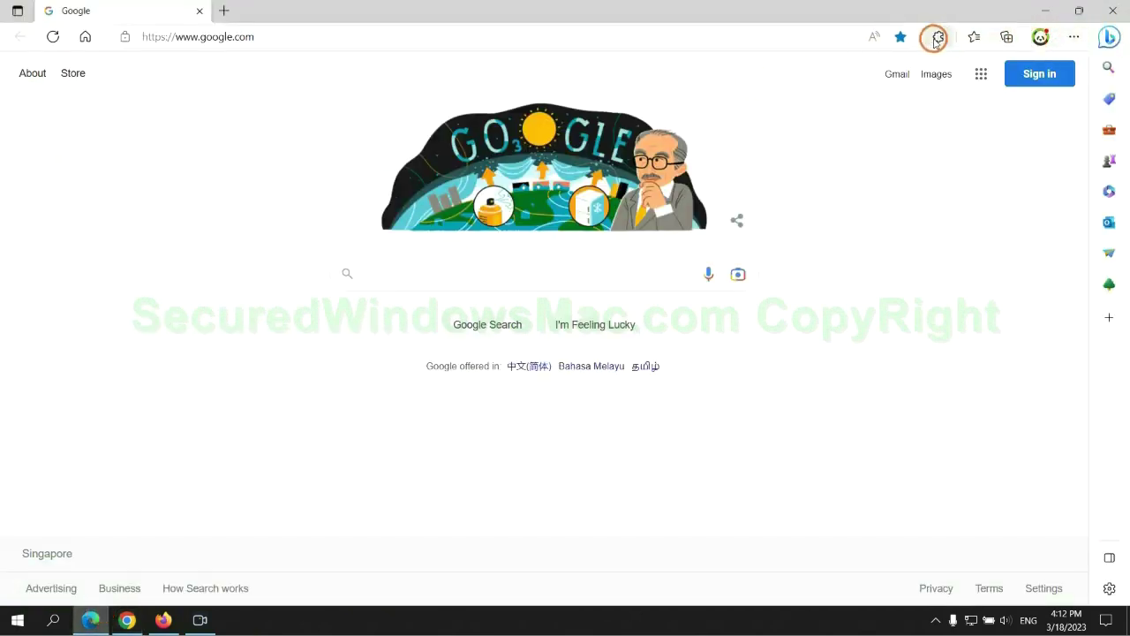
pyautogui.click(937, 39)
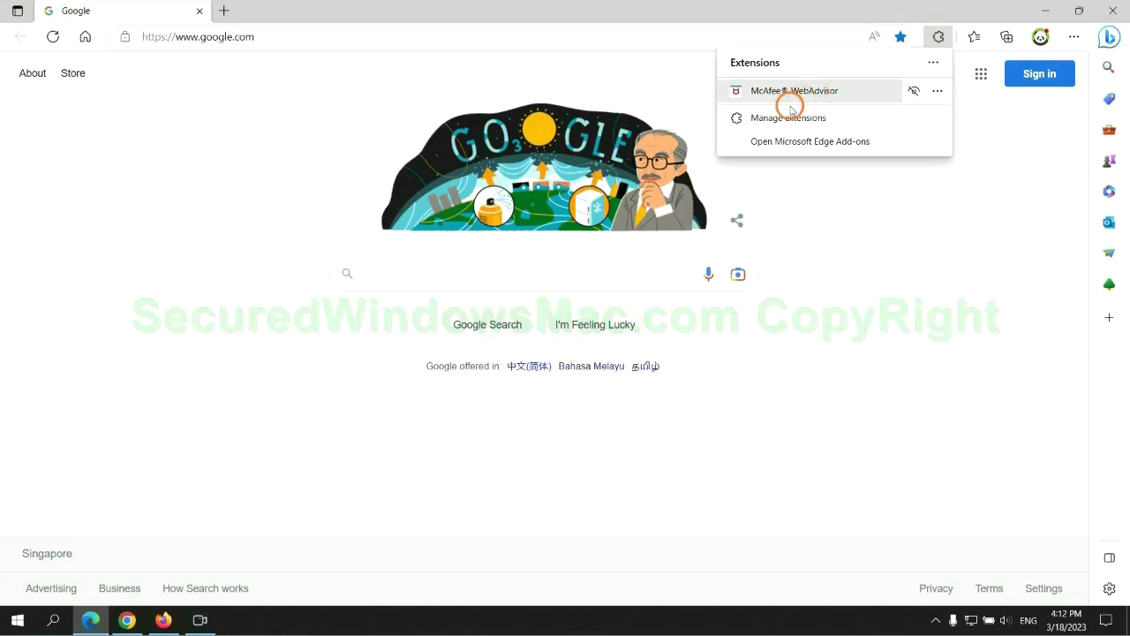
pyautogui.click(784, 119)
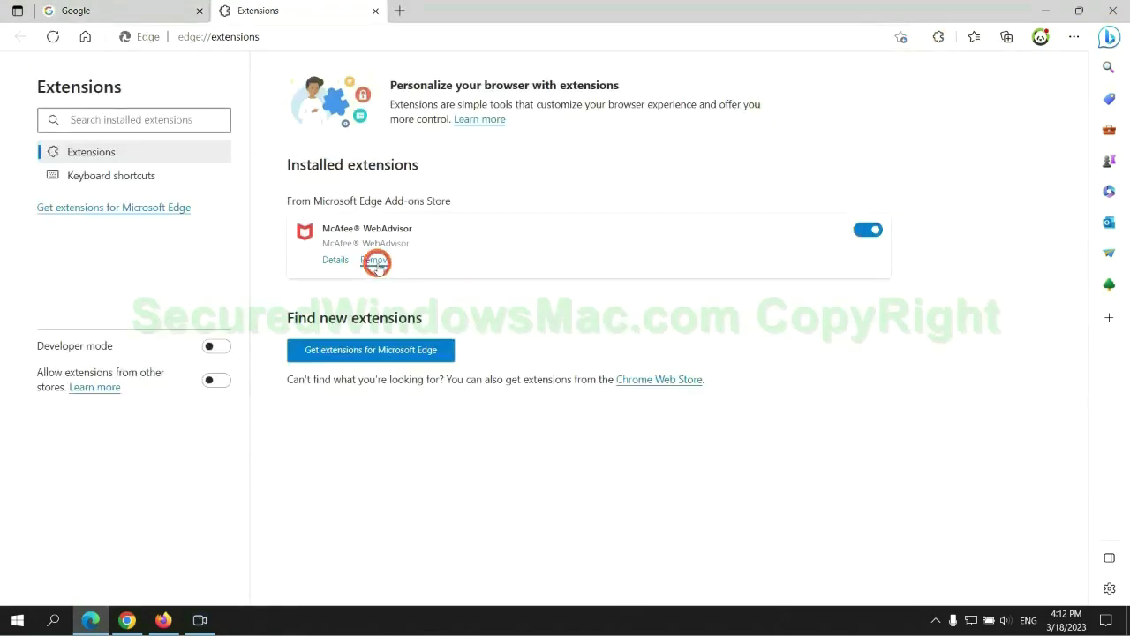
pyautogui.click(376, 261)
pyautogui.click(812, 140)
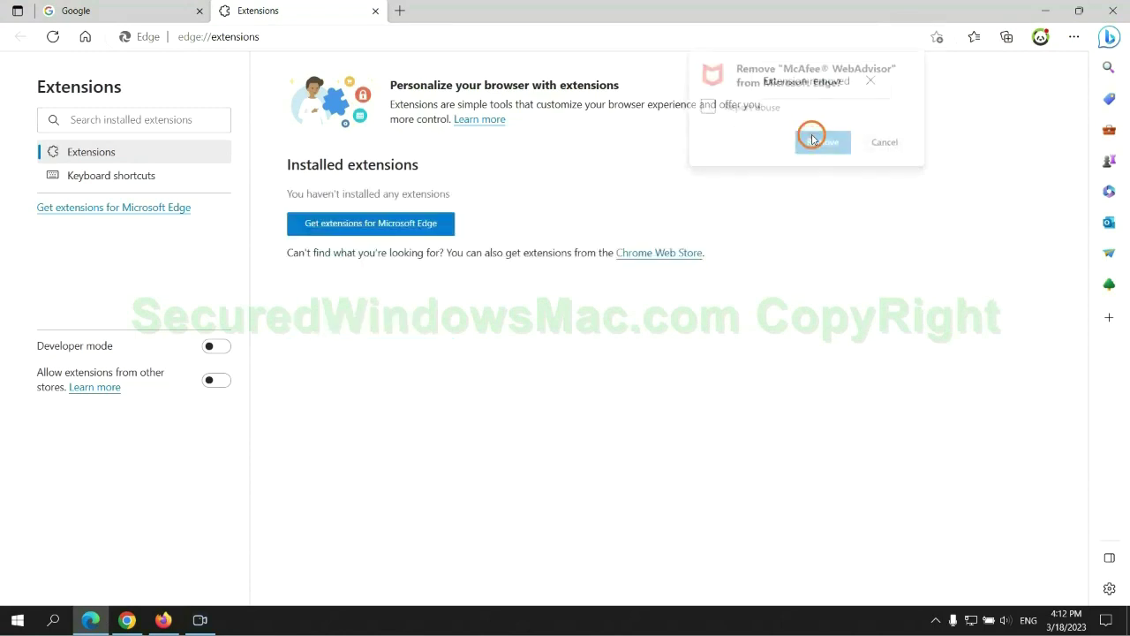
pyautogui.click(375, 11)
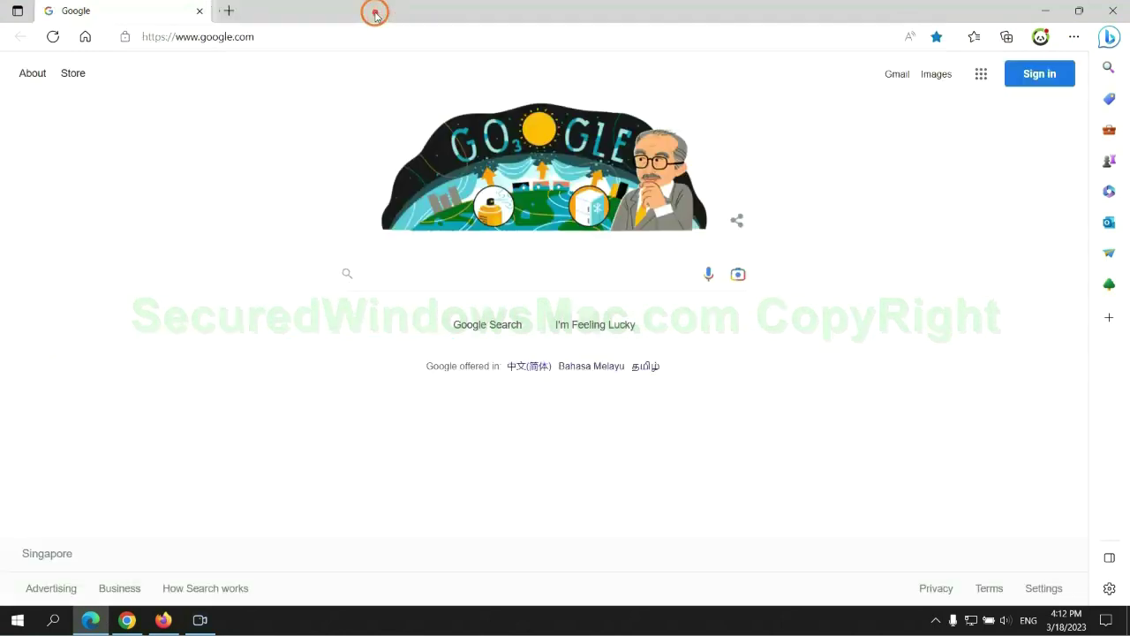
# Remove the Ecosia extension from Chrome and close the ecosia.org feedback tab.
pyautogui.click(137, 623)
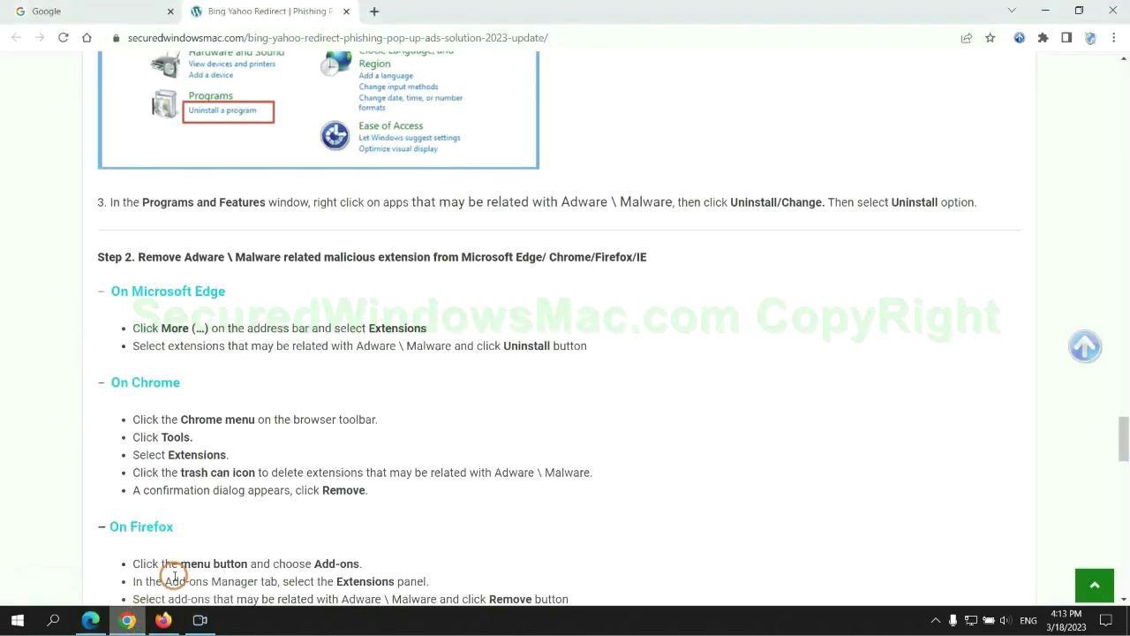
pyautogui.click(1042, 37)
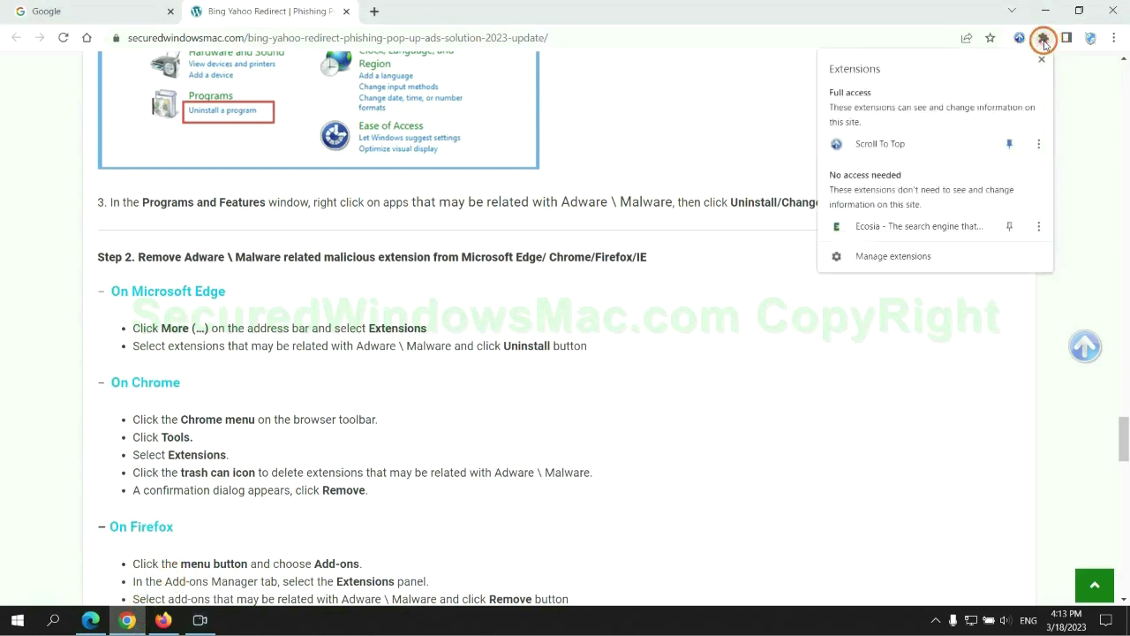
pyautogui.click(915, 257)
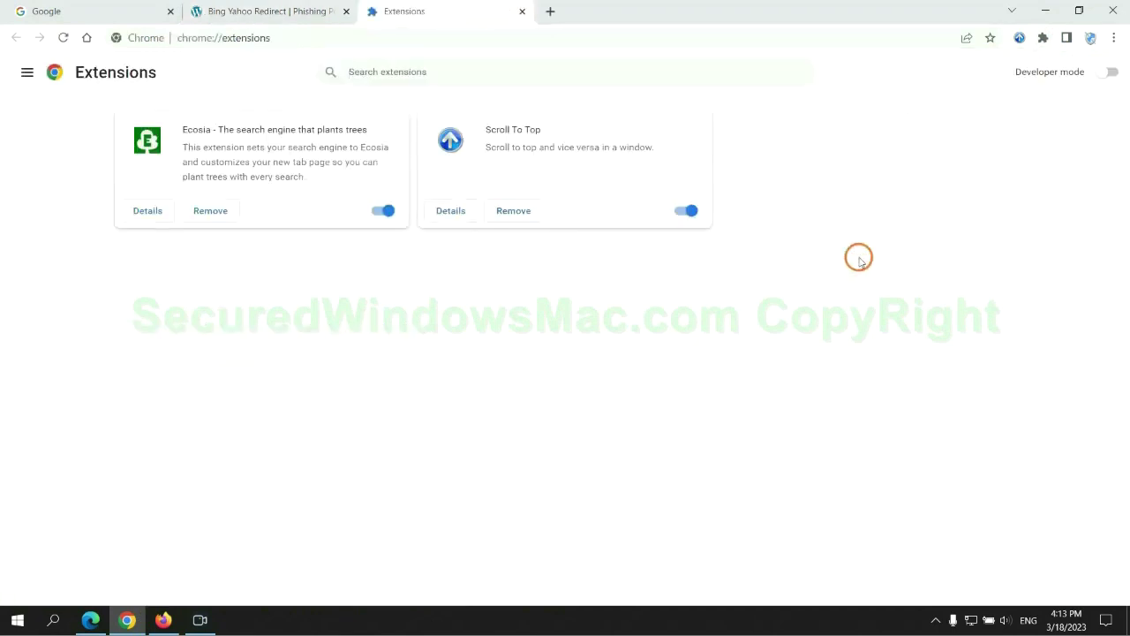
pyautogui.click(210, 210)
pyautogui.click(930, 157)
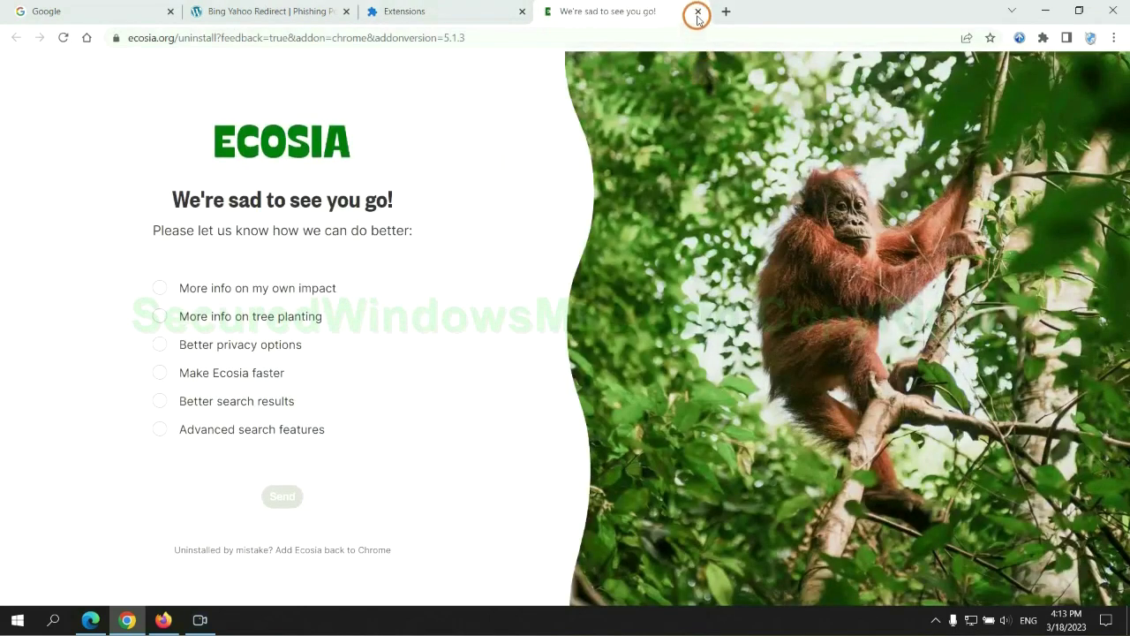
pyautogui.click(697, 10)
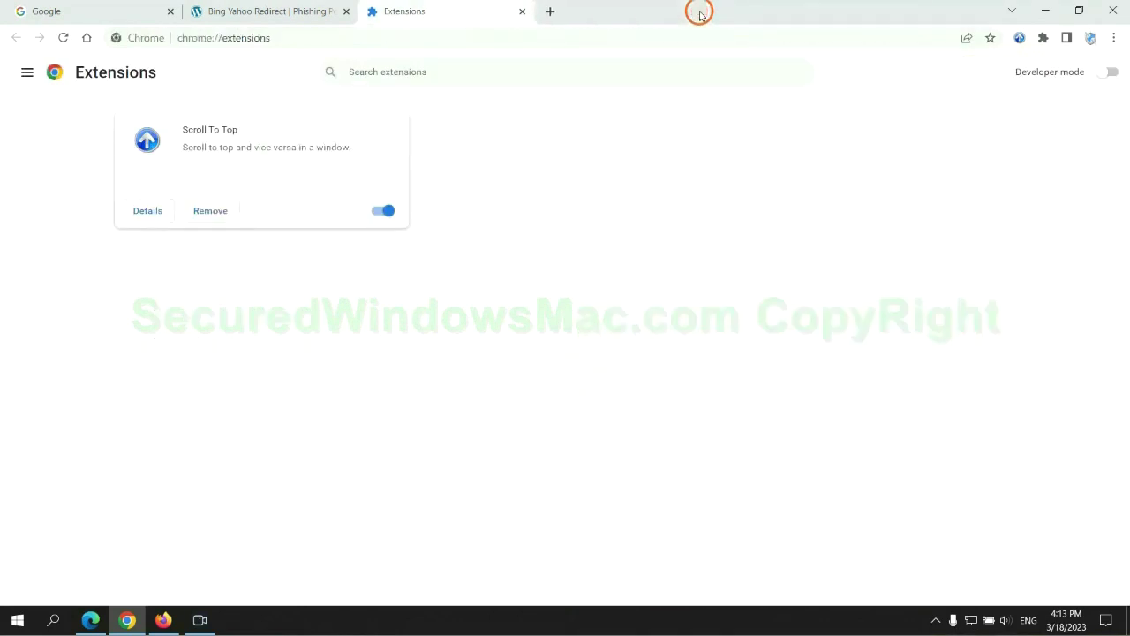
# Remove Enhancer for YouTube™ from Firefox's Add-ons Manager.
pyautogui.click(162, 620)
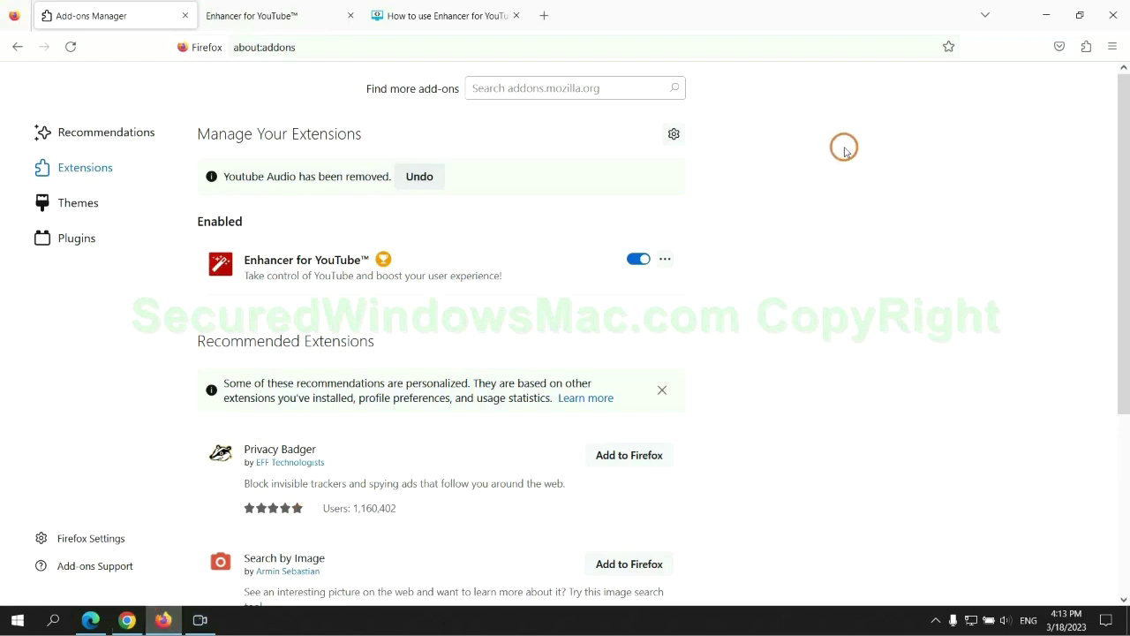
pyautogui.click(1085, 48)
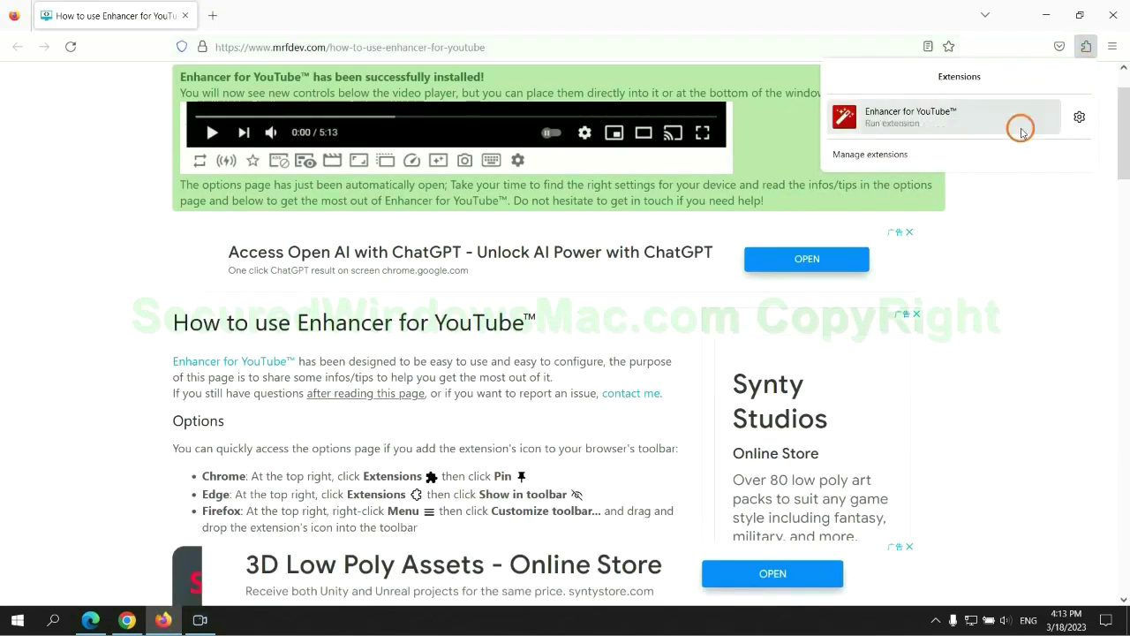
pyautogui.click(971, 151)
pyautogui.click(664, 214)
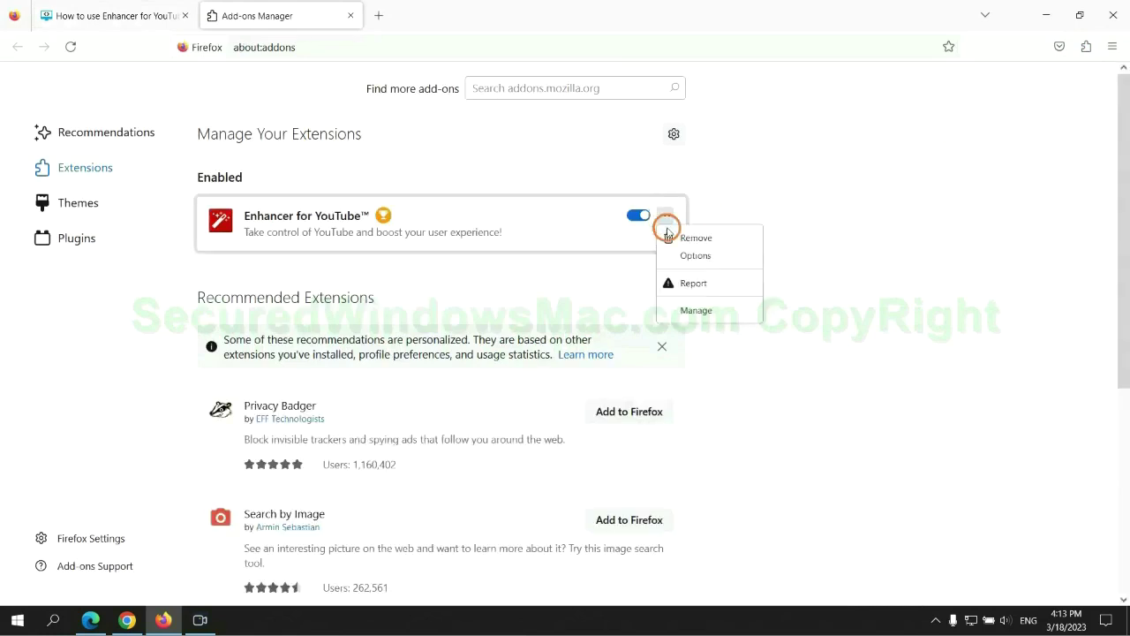
pyautogui.click(697, 239)
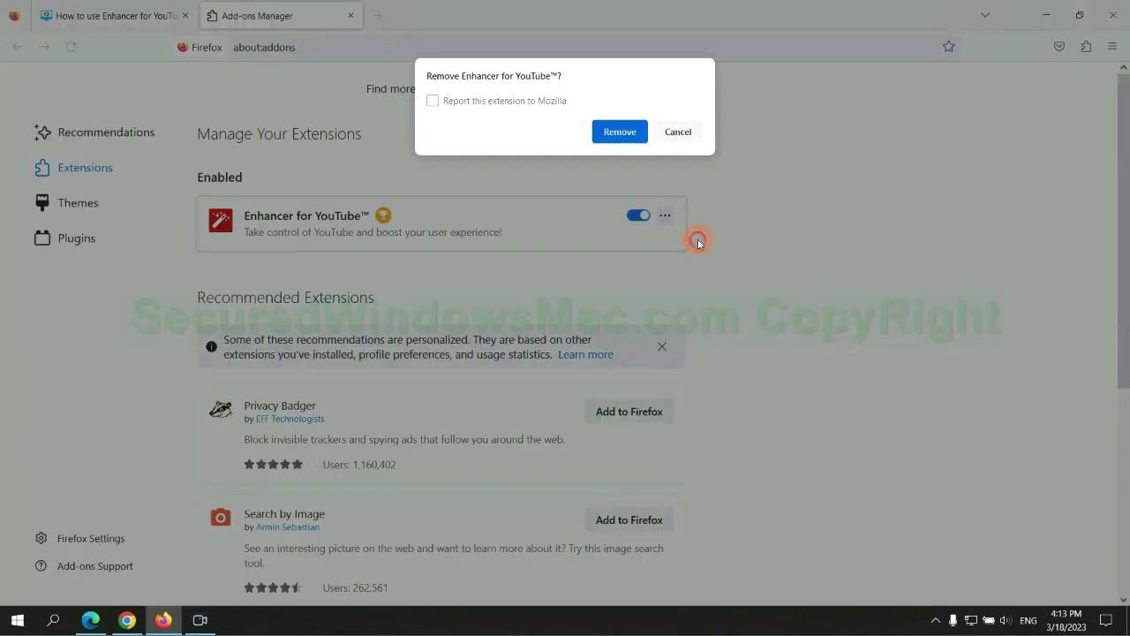
pyautogui.click(623, 131)
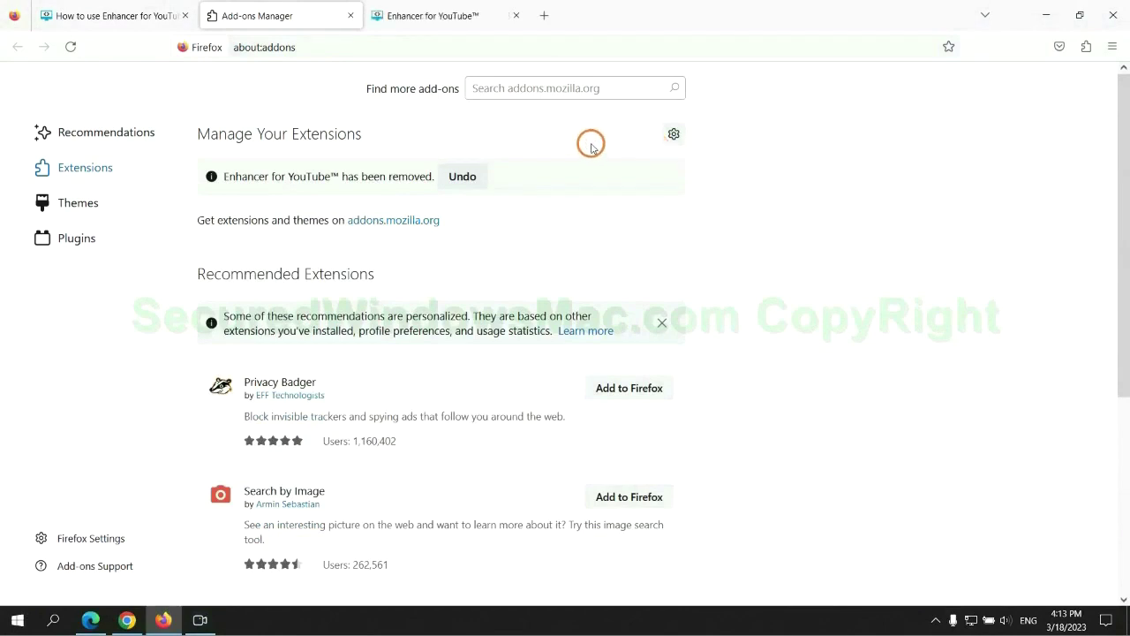
# Review the guide's Step 3 registry instructions and launch Registry Editor with regedit.
pyautogui.hotkey('alt', 'Tab')
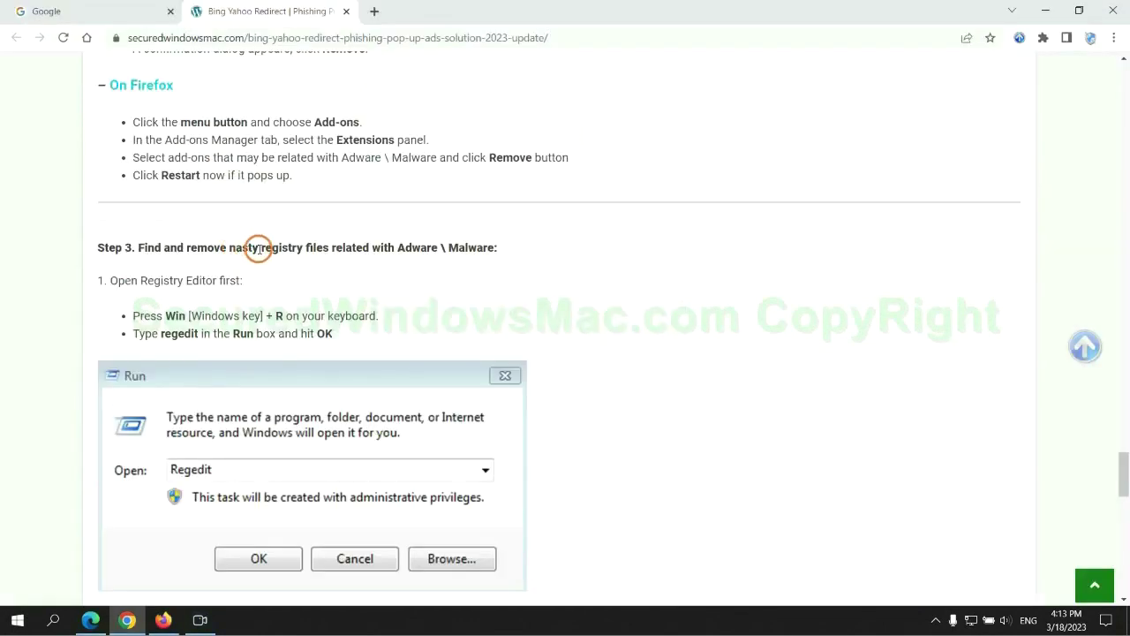
pyautogui.moveTo(258, 249); pyautogui.dragTo(329, 282)
pyautogui.click(330, 281)
pyautogui.scroll(-2, 330, 281)
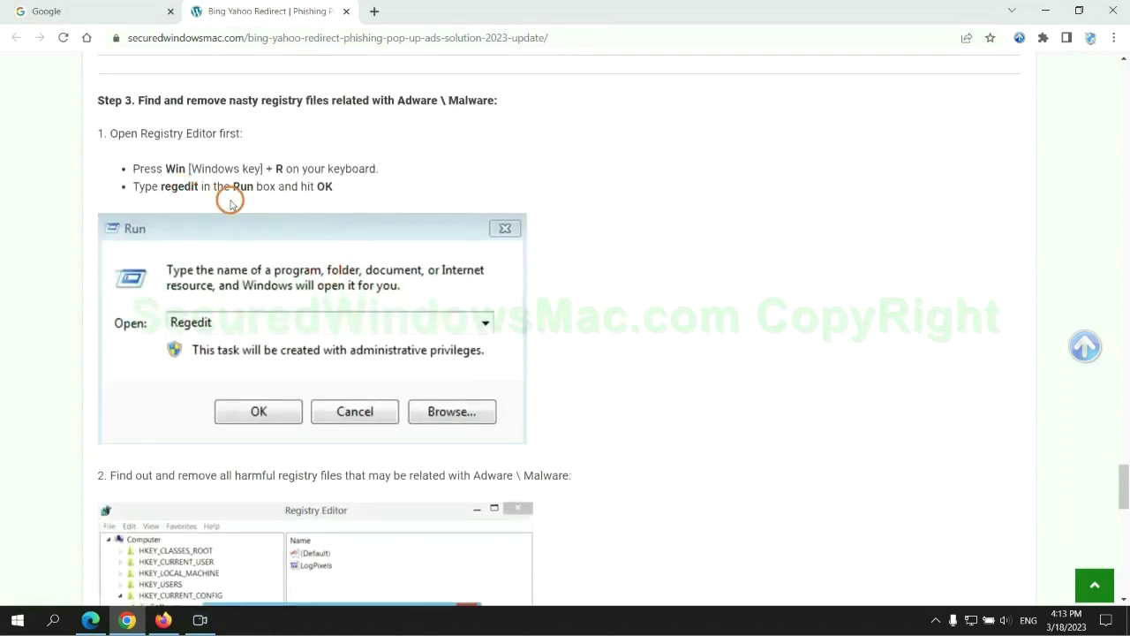
pyautogui.press('super+r')
pyautogui.write('re')
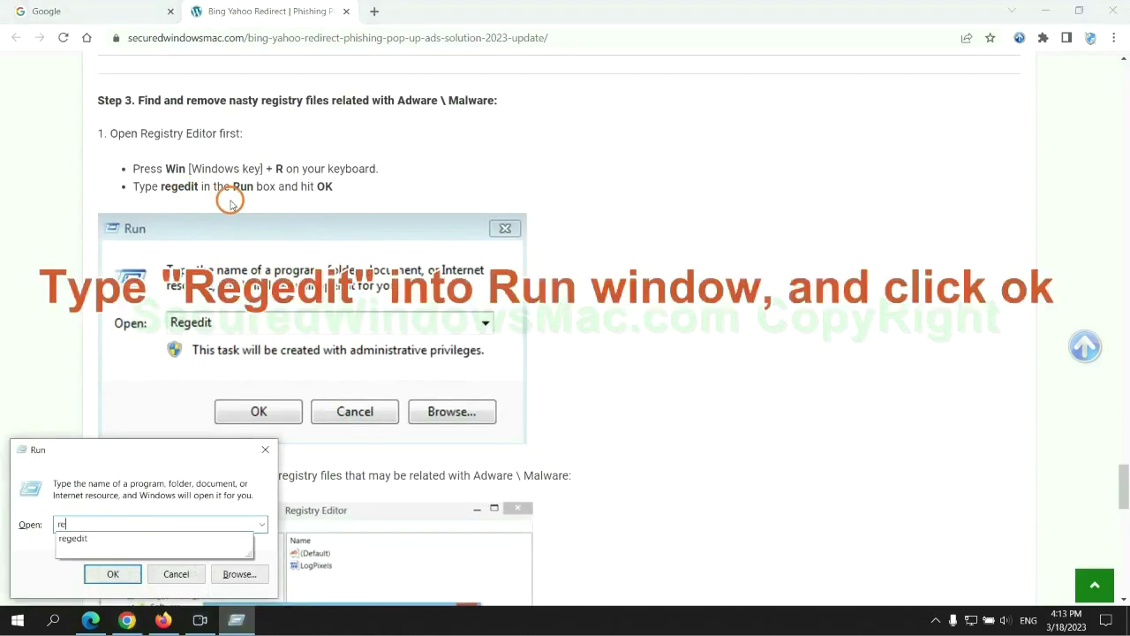
pyautogui.write('gedit')
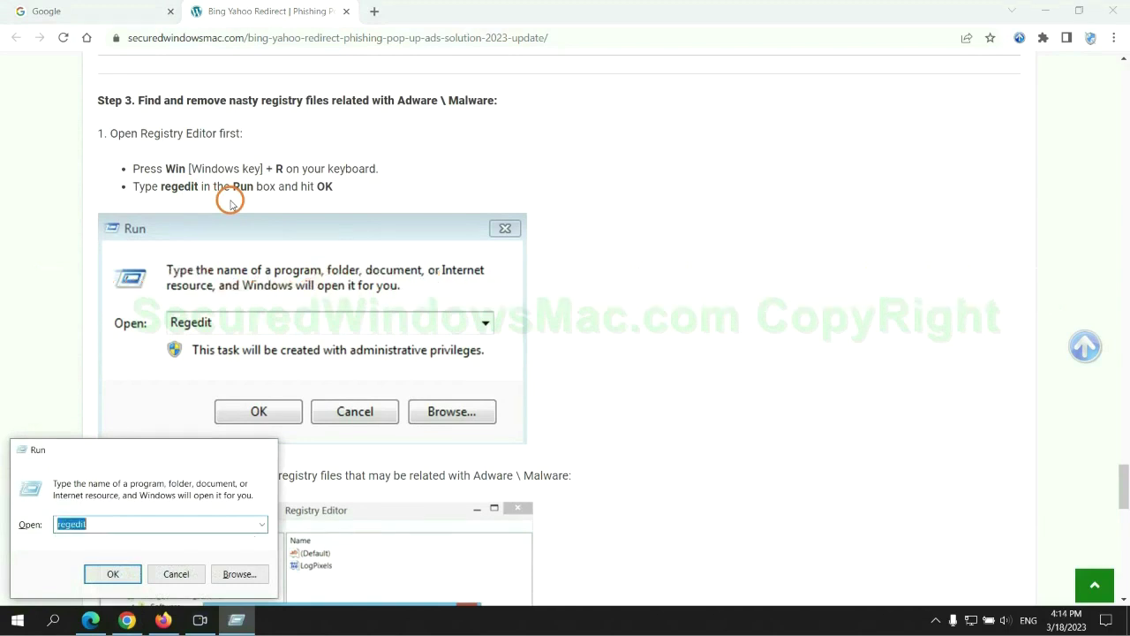
pyautogui.press('Return')
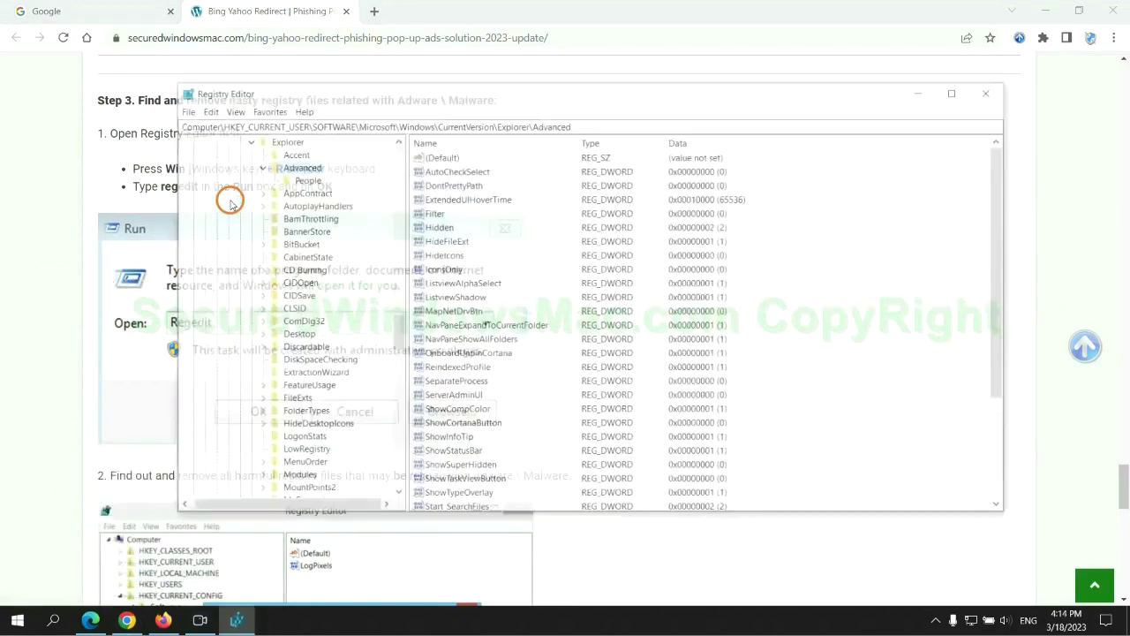
# Search the registry for 'Apps' and show the options for the StoreAppsOnTaskbar value.
pyautogui.click(207, 109)
pyautogui.click(287, 210)
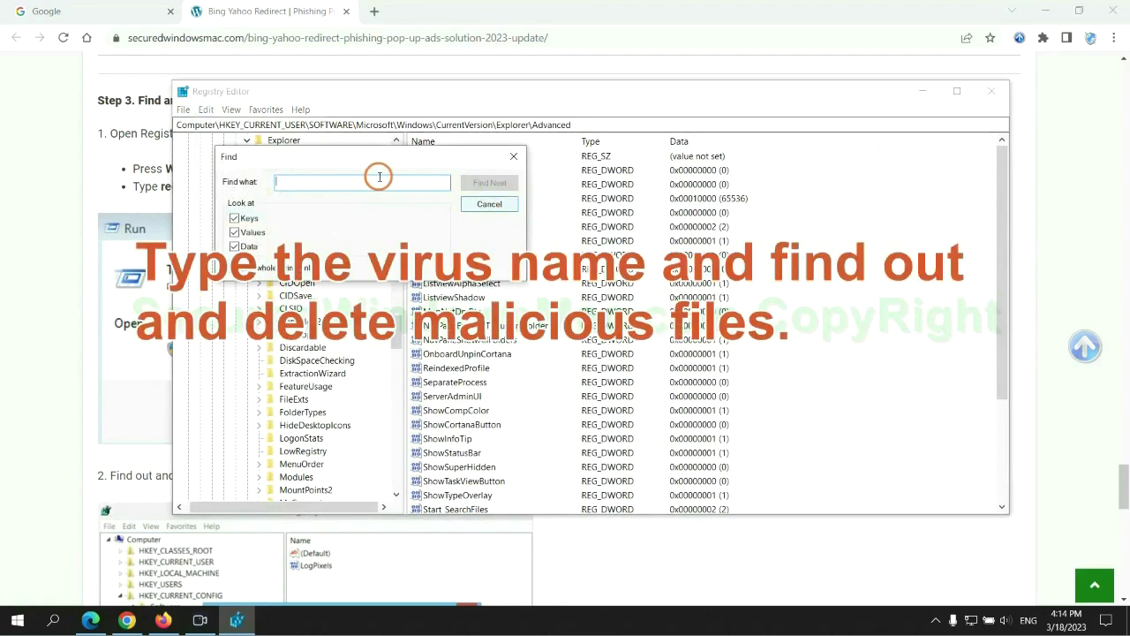
pyautogui.write('App')
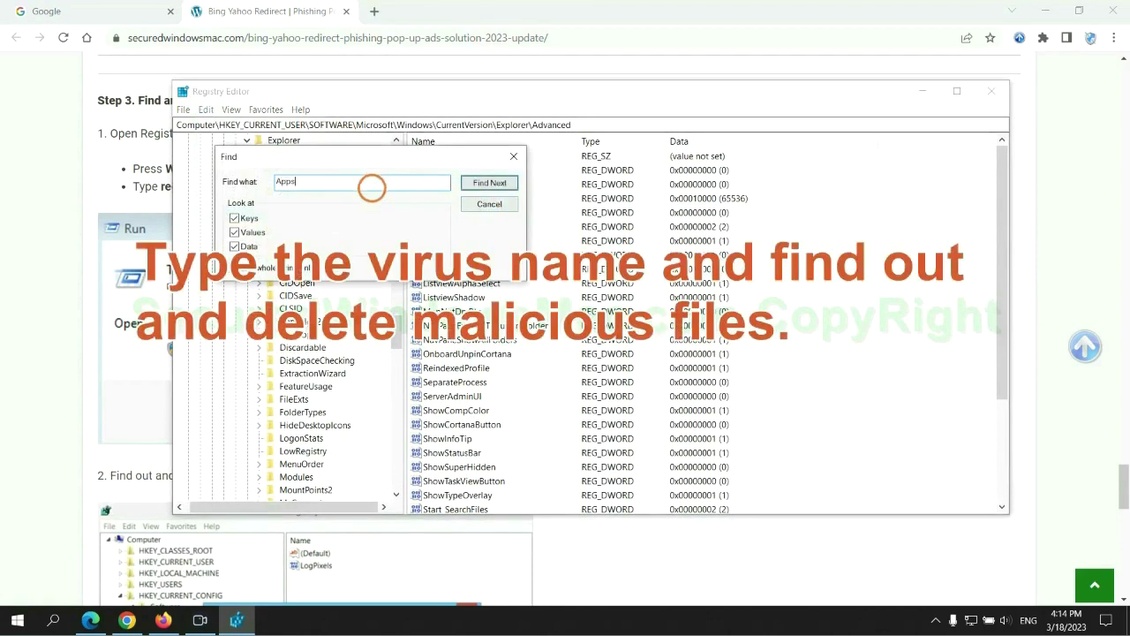
pyautogui.write('s')
pyautogui.press('Return')
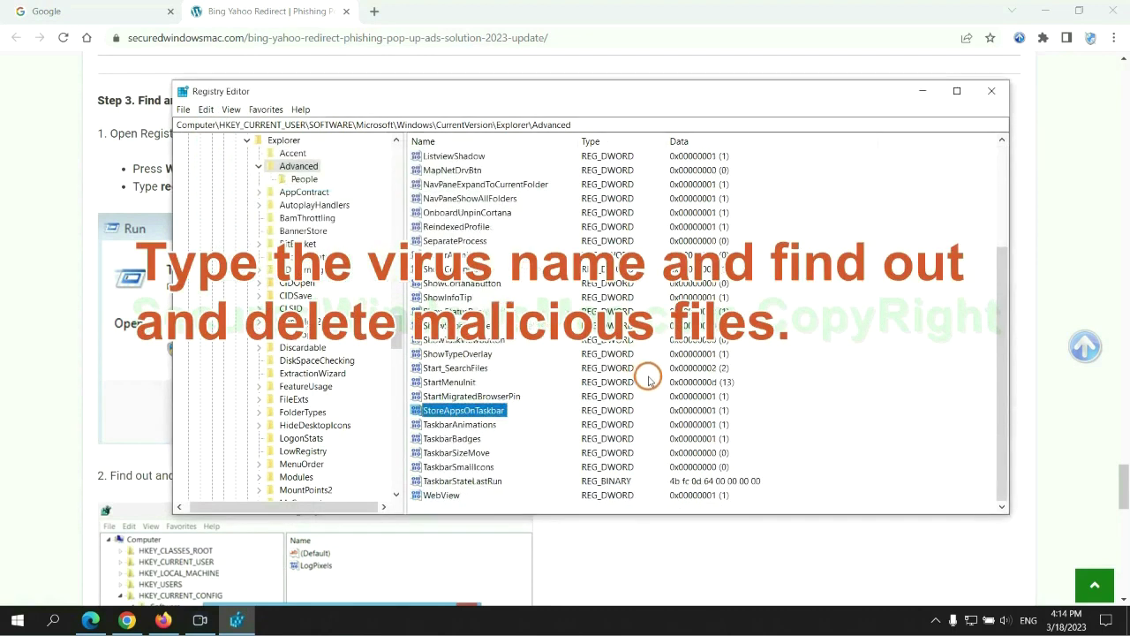
pyautogui.rightClick(508, 412)
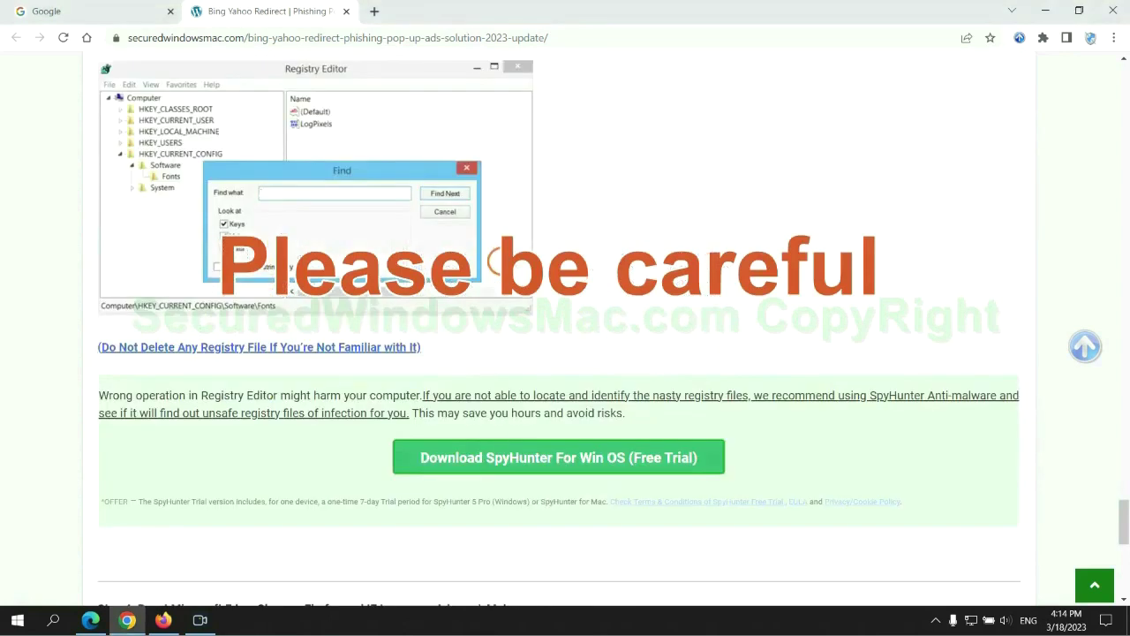
# Scroll the guide to Step 4, covering the browser resets for Edge, Chrome and Firefox.
pyautogui.scroll(-1, 501, 260)
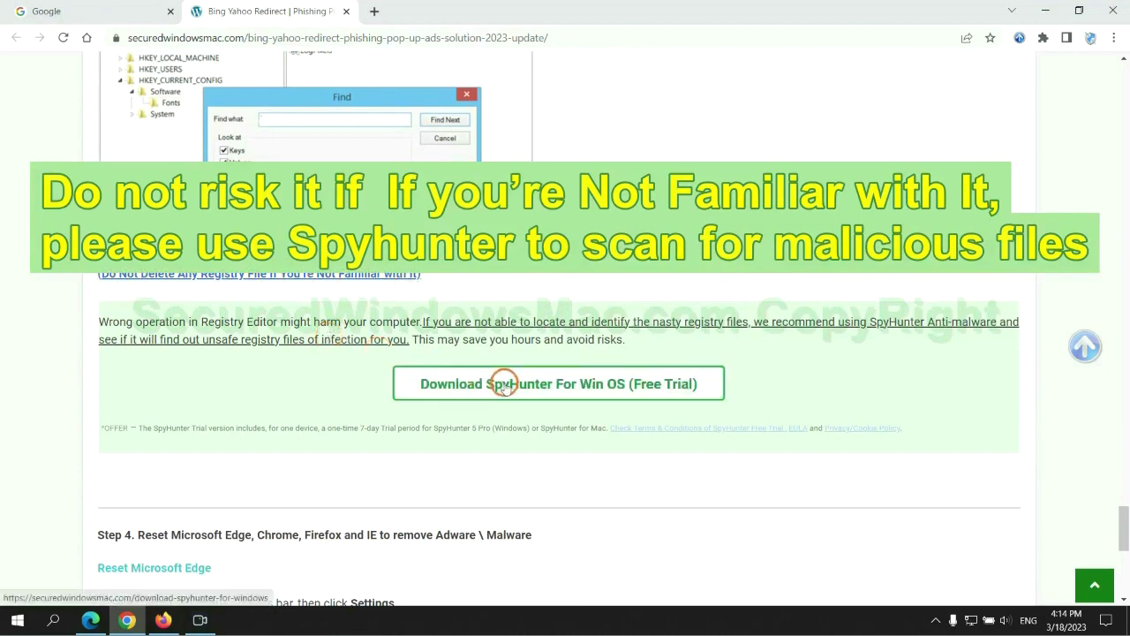
pyautogui.scroll(-5, 504, 383)
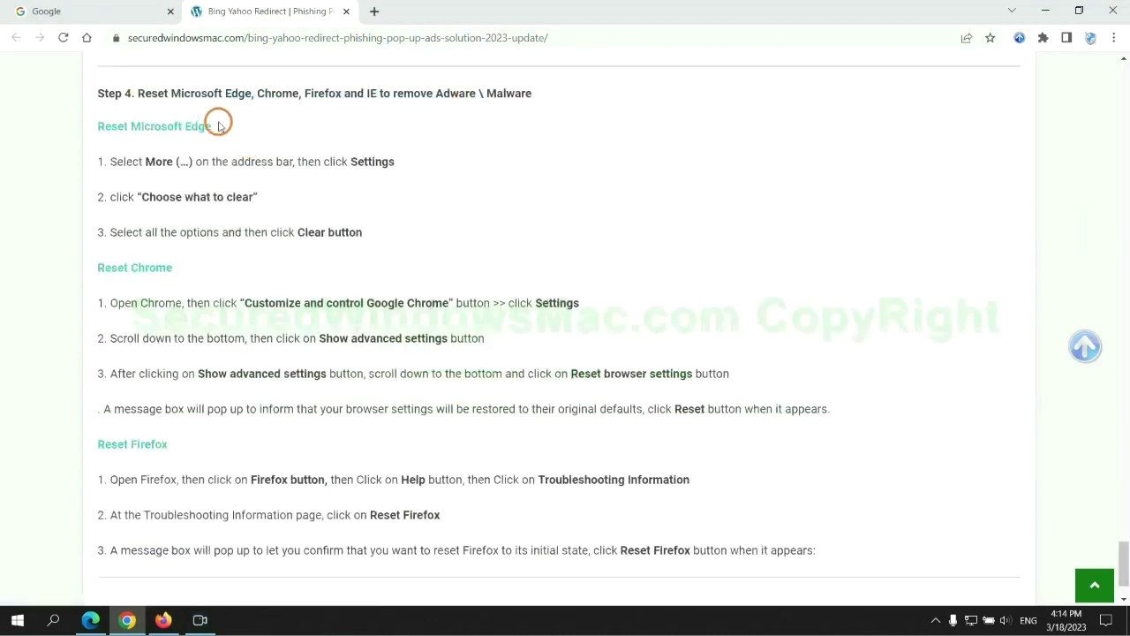
pyautogui.doubleClick(150, 93)
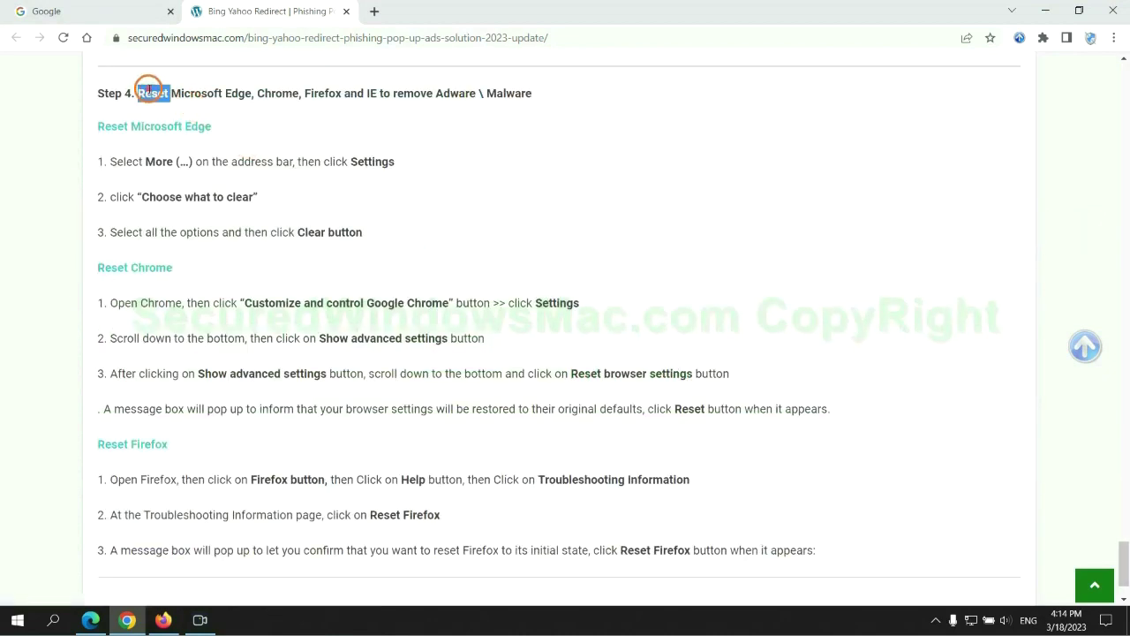
pyautogui.click(432, 124)
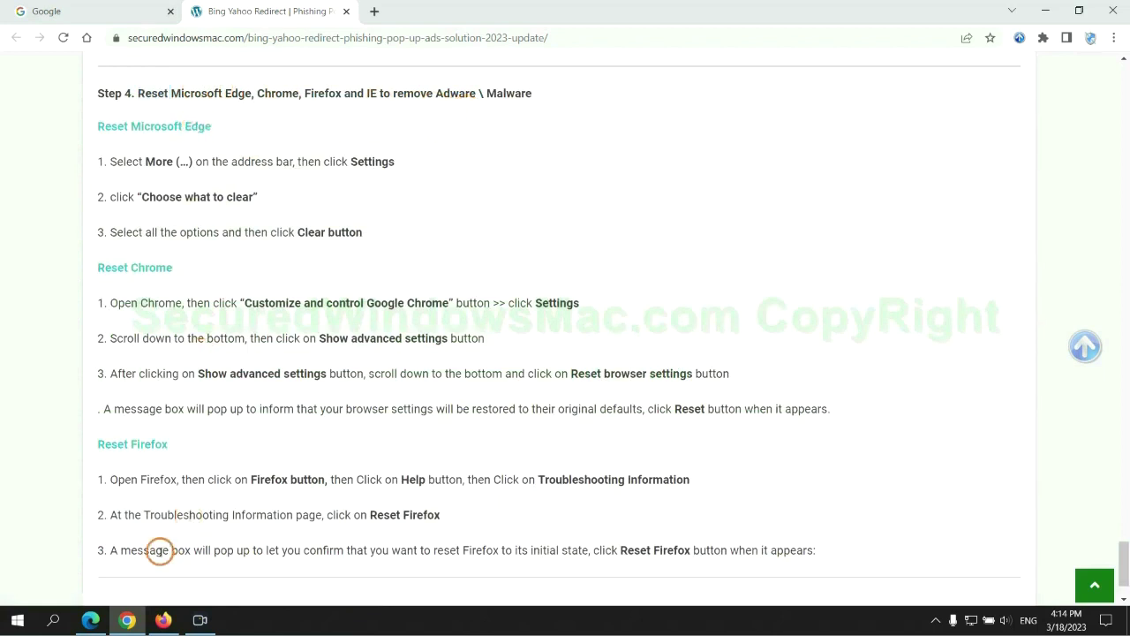
# Open Edge's Clear browsing data dialog from Privacy, search, and services settings.
pyautogui.click(91, 619)
pyautogui.click(1070, 40)
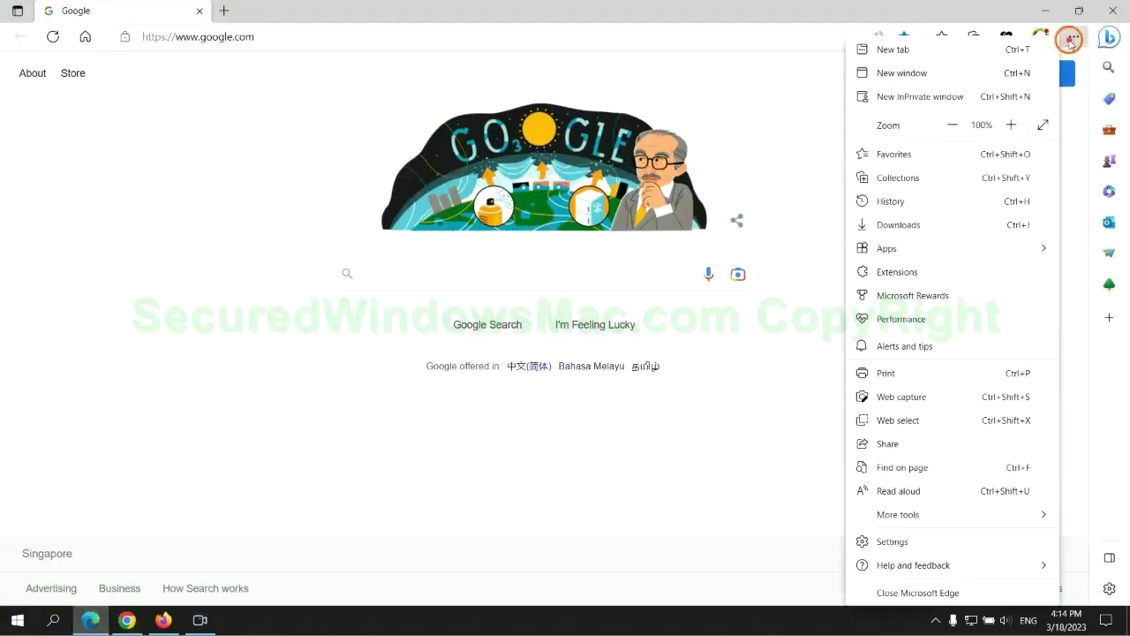
pyautogui.click(888, 542)
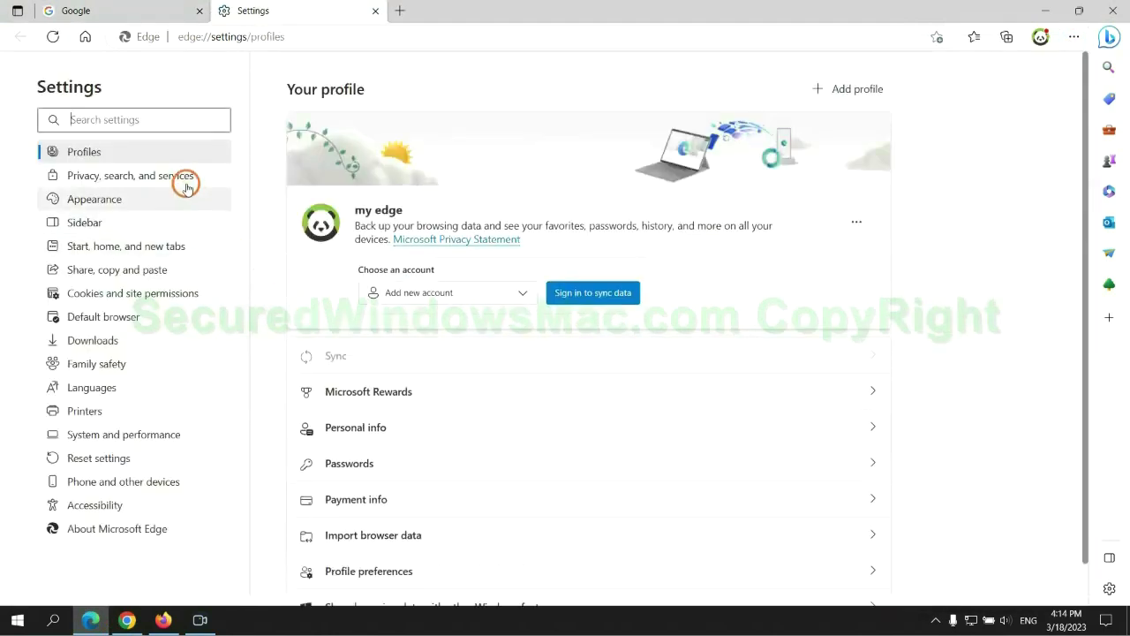
pyautogui.click(185, 184)
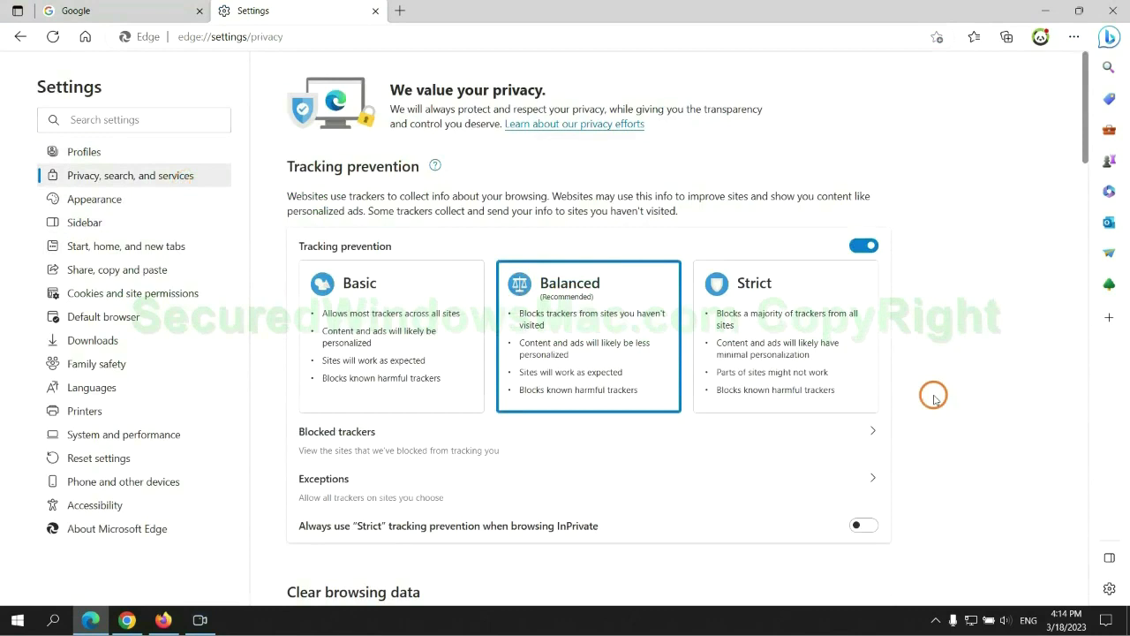
pyautogui.scroll(-3, 922, 391)
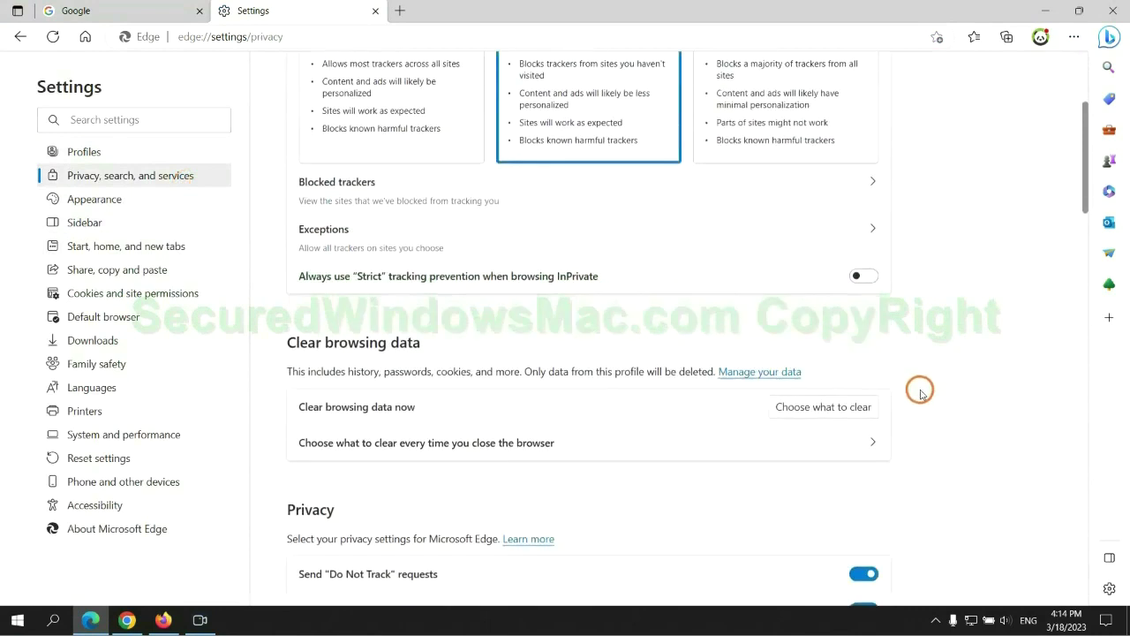
pyautogui.click(839, 408)
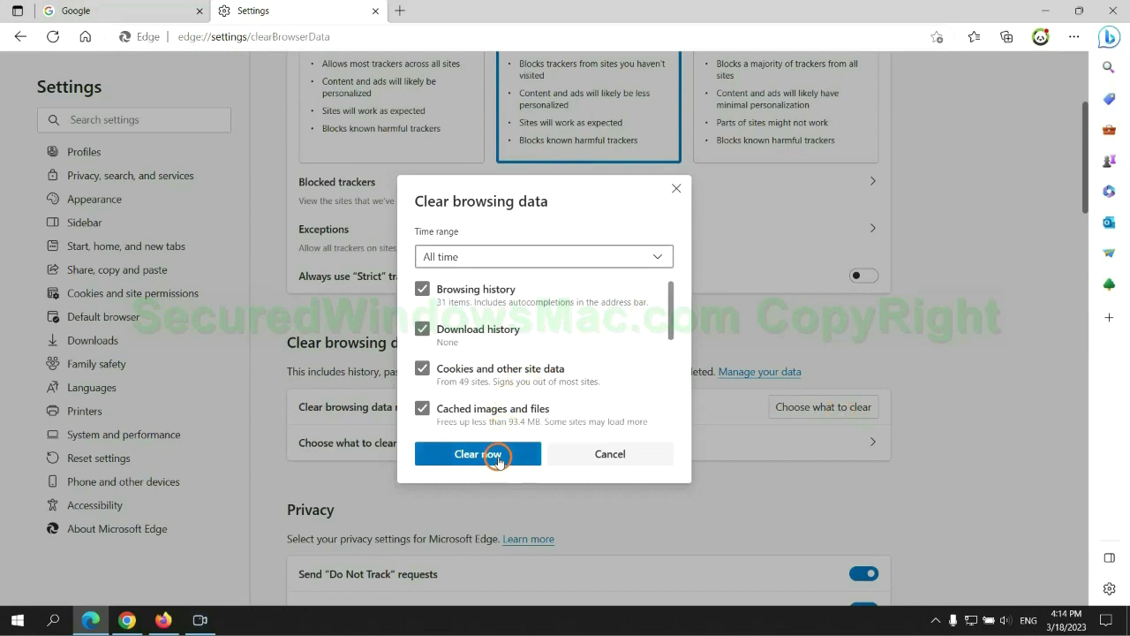
# Choose Restore settings to their original defaults in Chrome's settings.
pyautogui.click(132, 618)
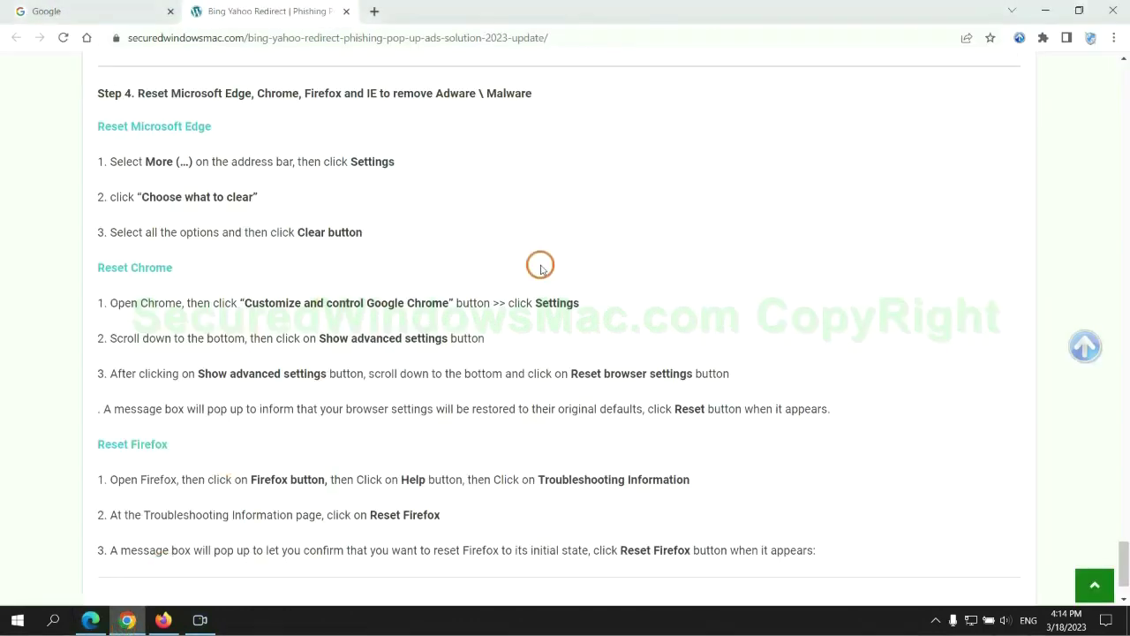
pyautogui.click(1113, 37)
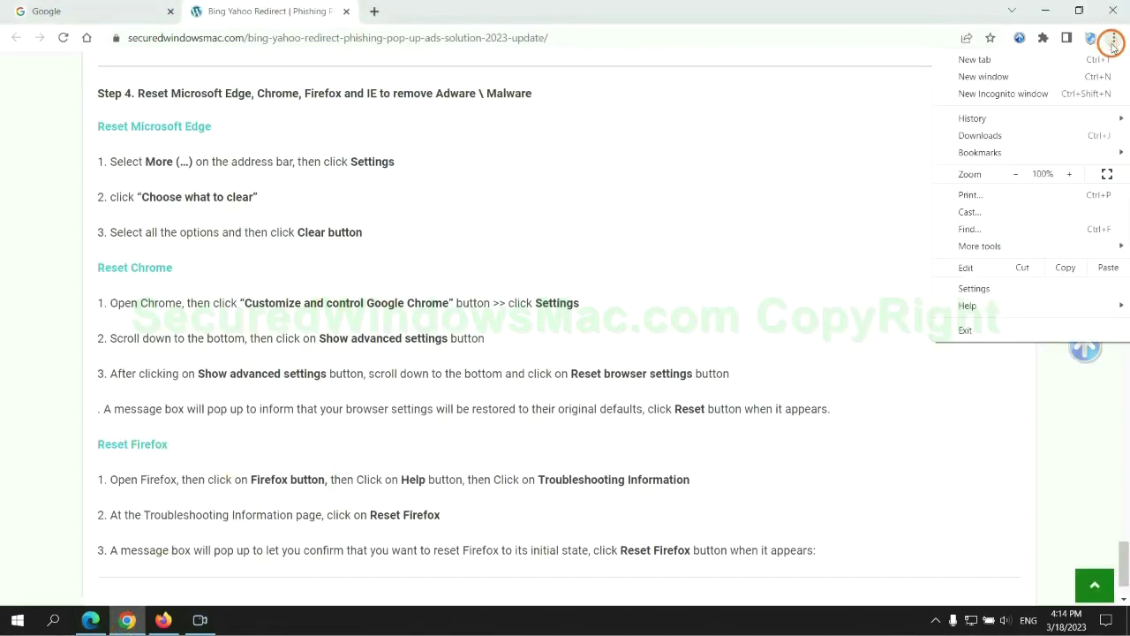
pyautogui.click(981, 288)
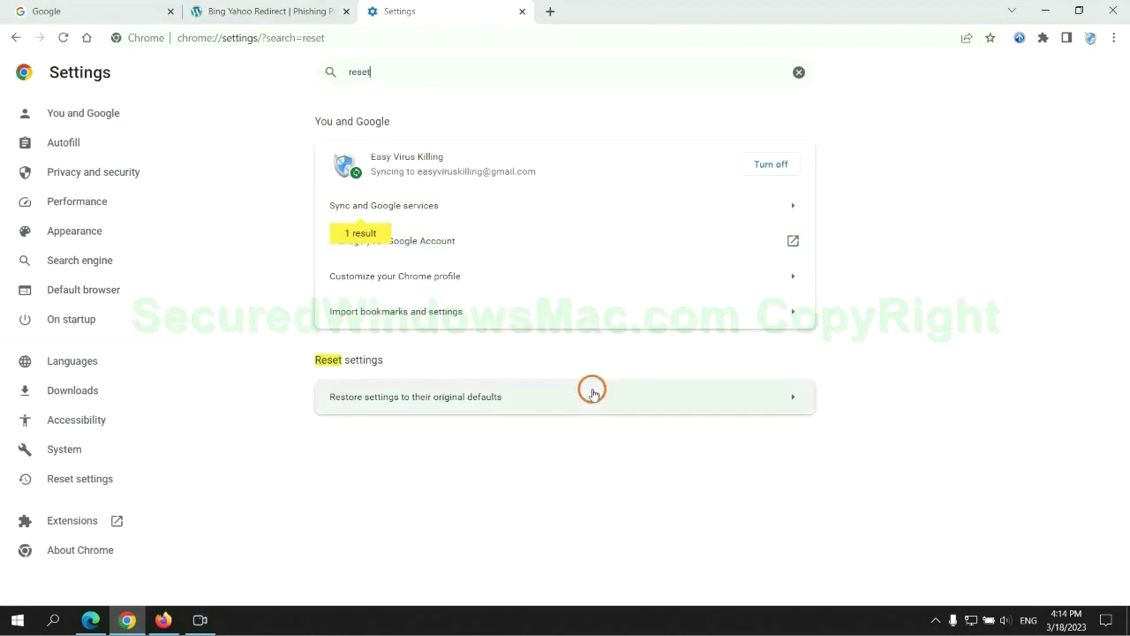
pyautogui.click(592, 393)
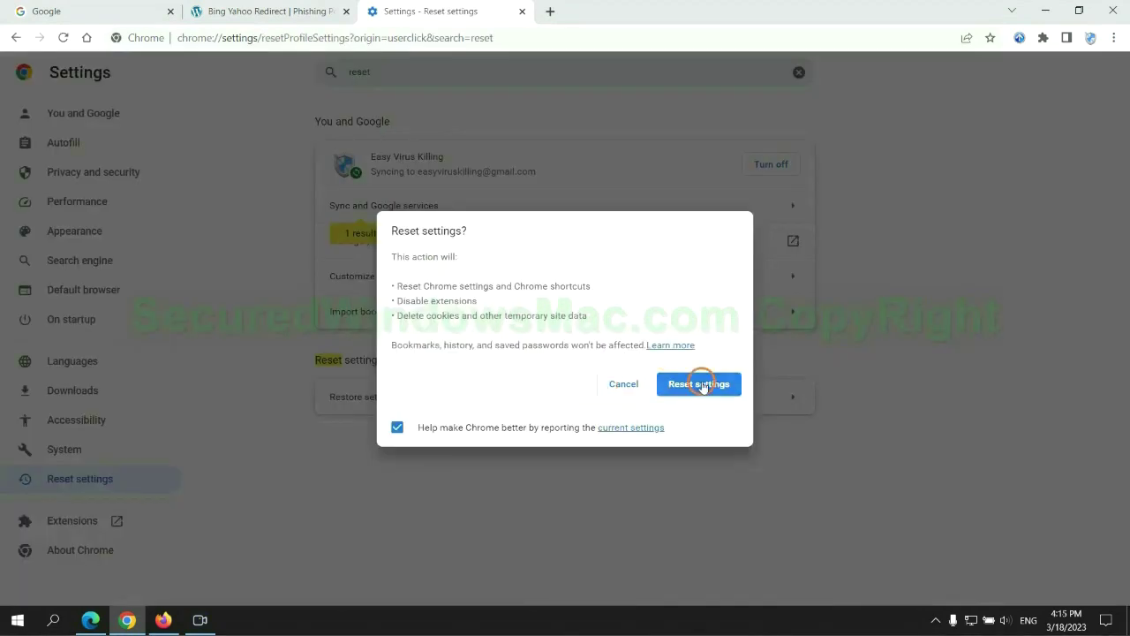
# Open Firefox's troubleshooting information page from the Help menu.
pyautogui.click(163, 618)
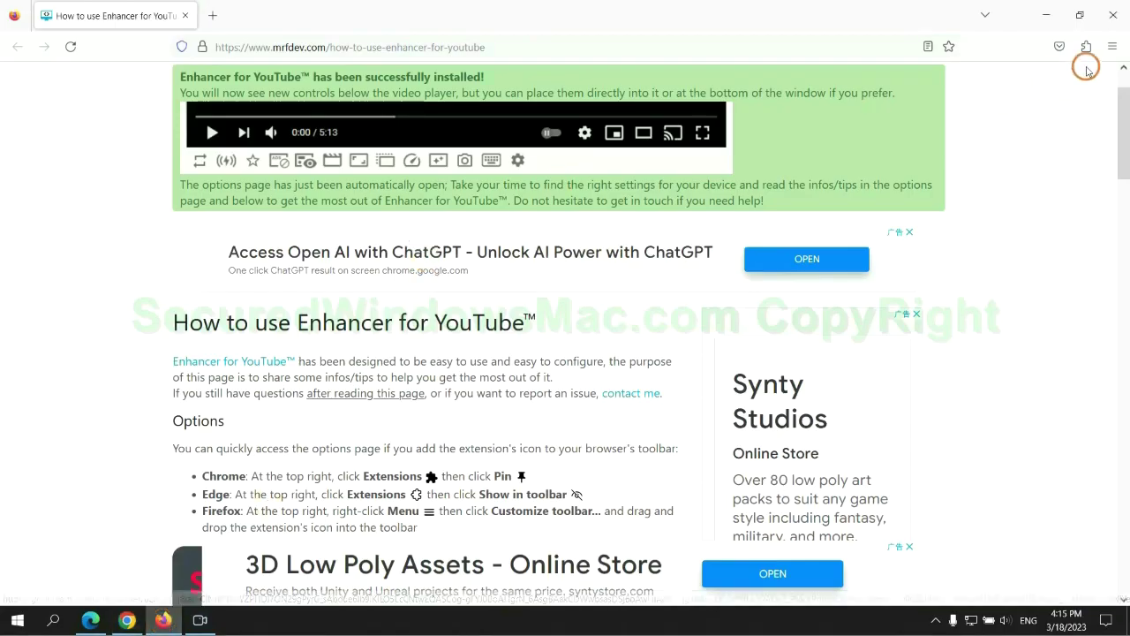
pyautogui.click(1111, 47)
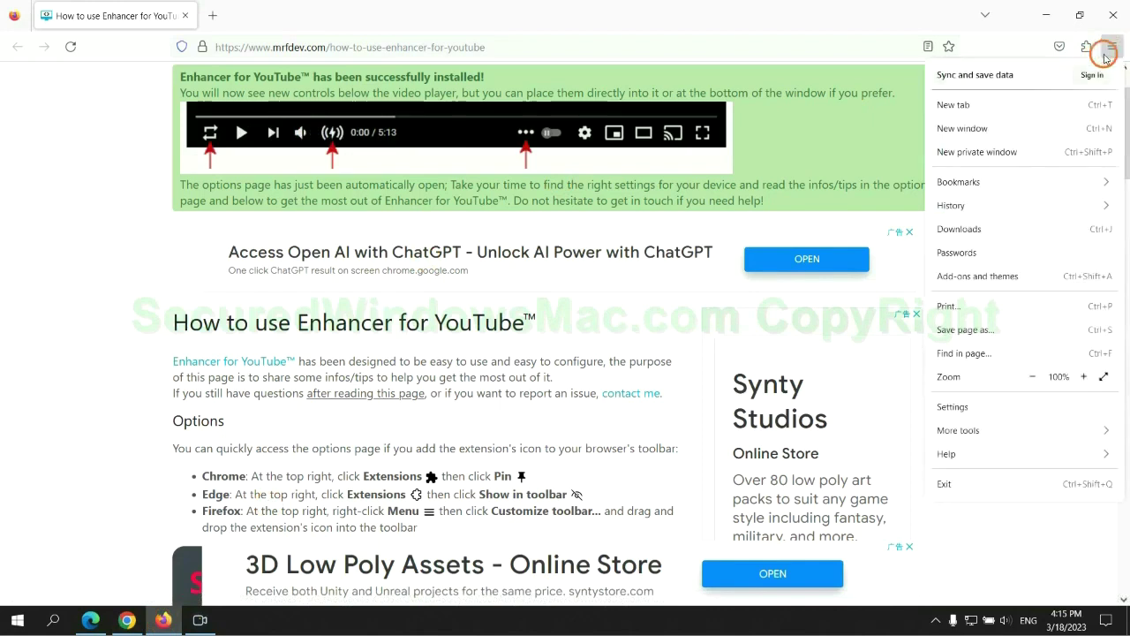
pyautogui.click(959, 453)
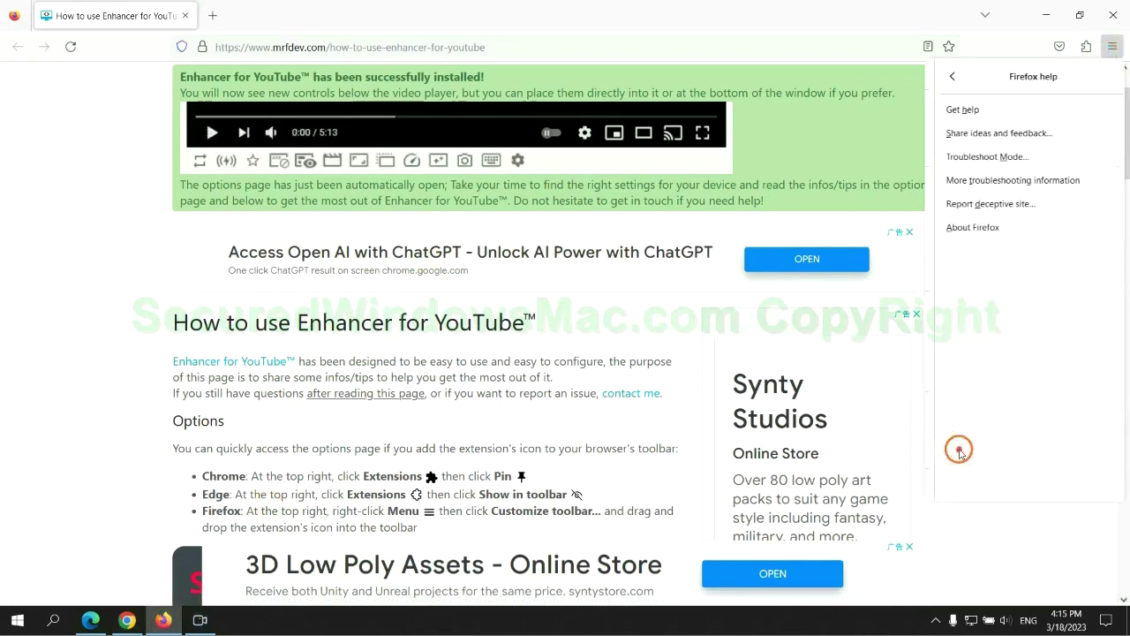
pyautogui.click(1007, 180)
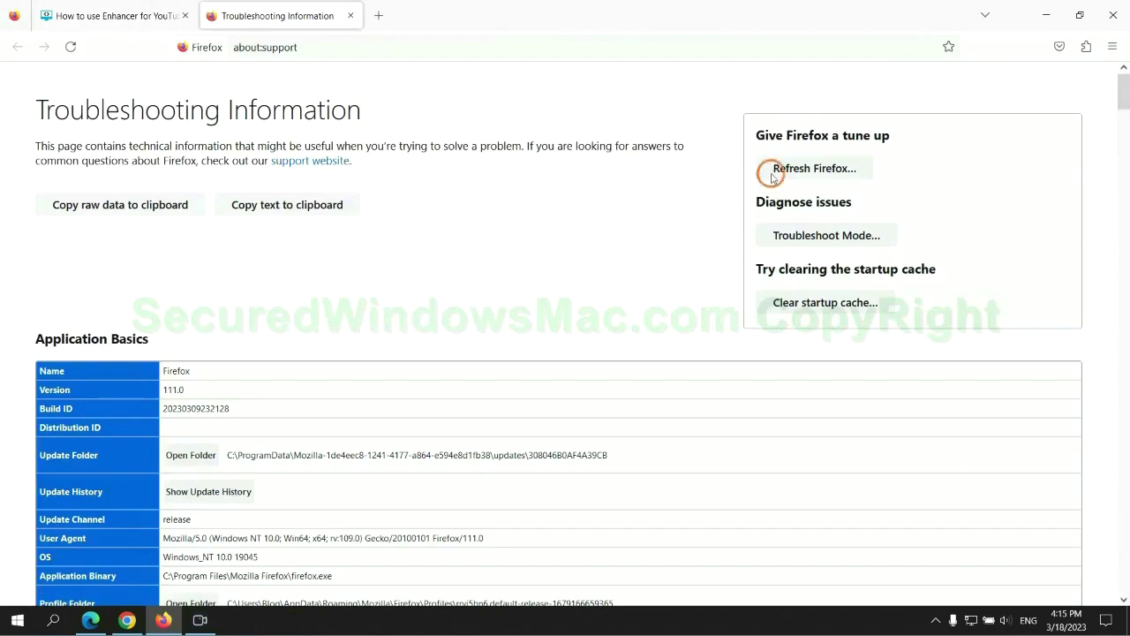
# Request Refresh Firefox, then highlight 'If problems remain' in the Chrome guide.
pyautogui.click(771, 174)
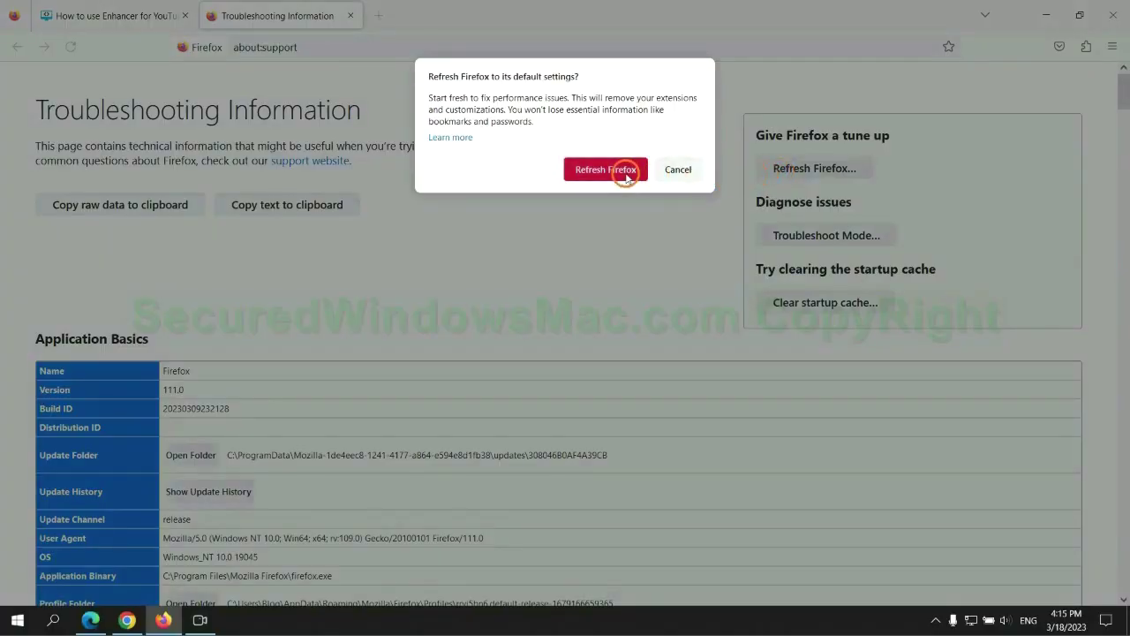
pyautogui.click(127, 620)
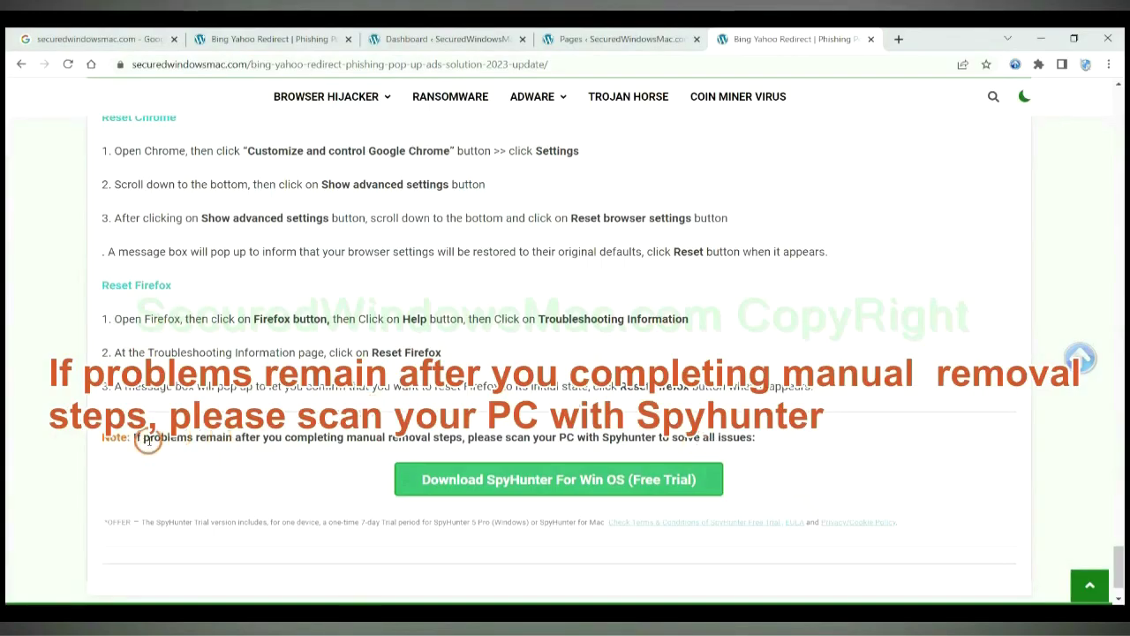
pyautogui.moveTo(135, 439); pyautogui.dragTo(238, 443)
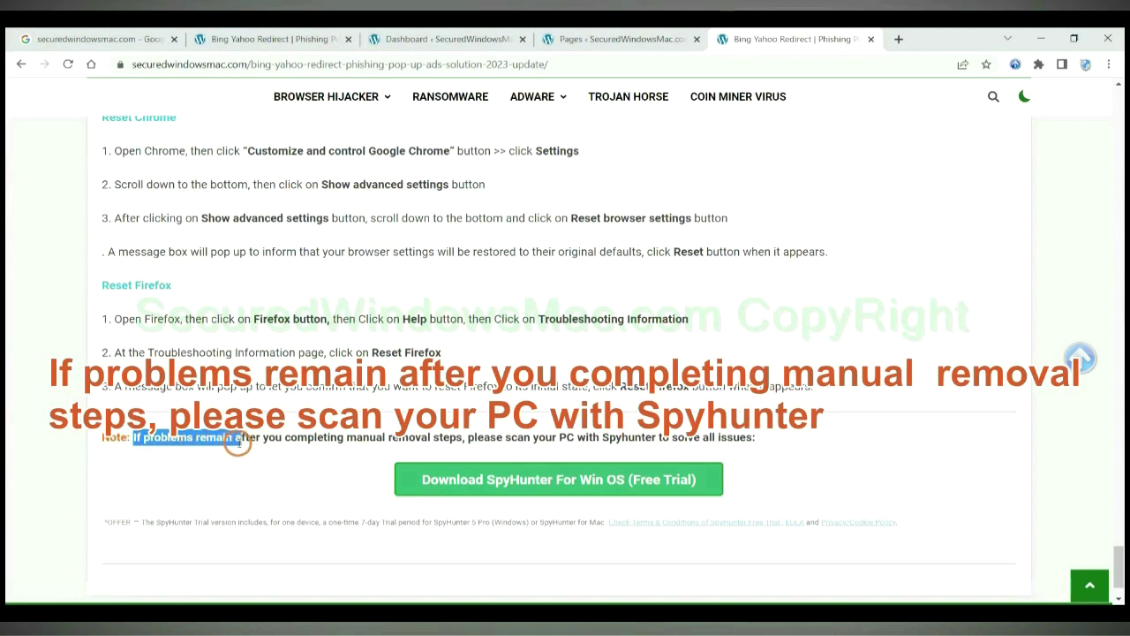